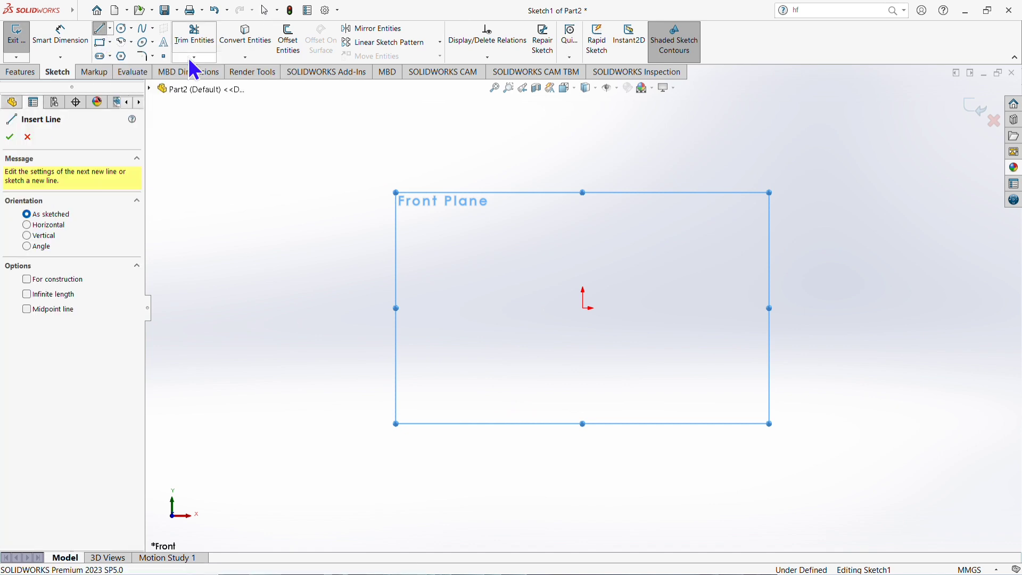
Sketch a stepped open profile from the origin: about 43 mm horizontal, 10 mm up, 9 mm horizontal, ending in a long vertical line.
left_click(582, 307)
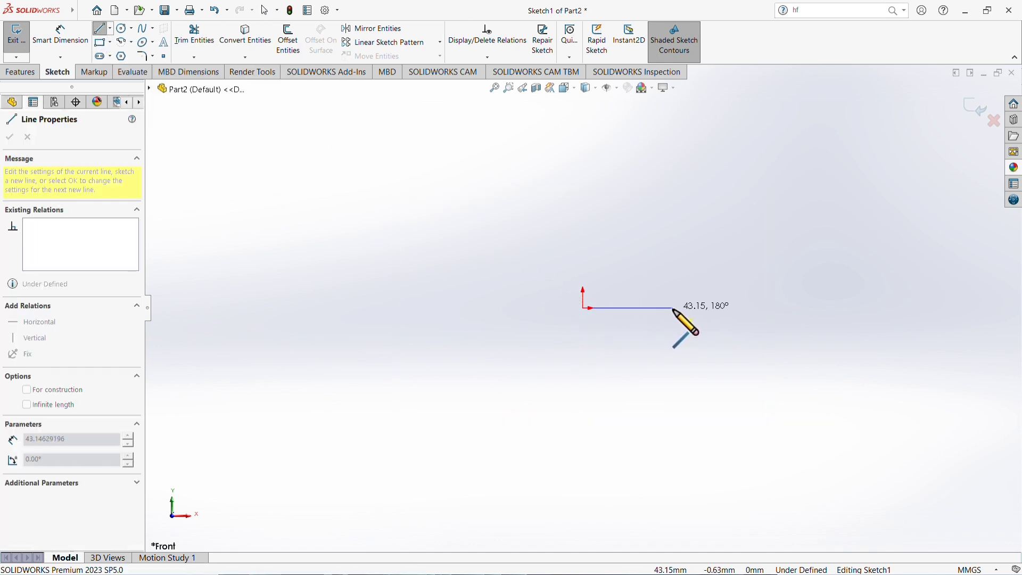
left_click(673, 308)
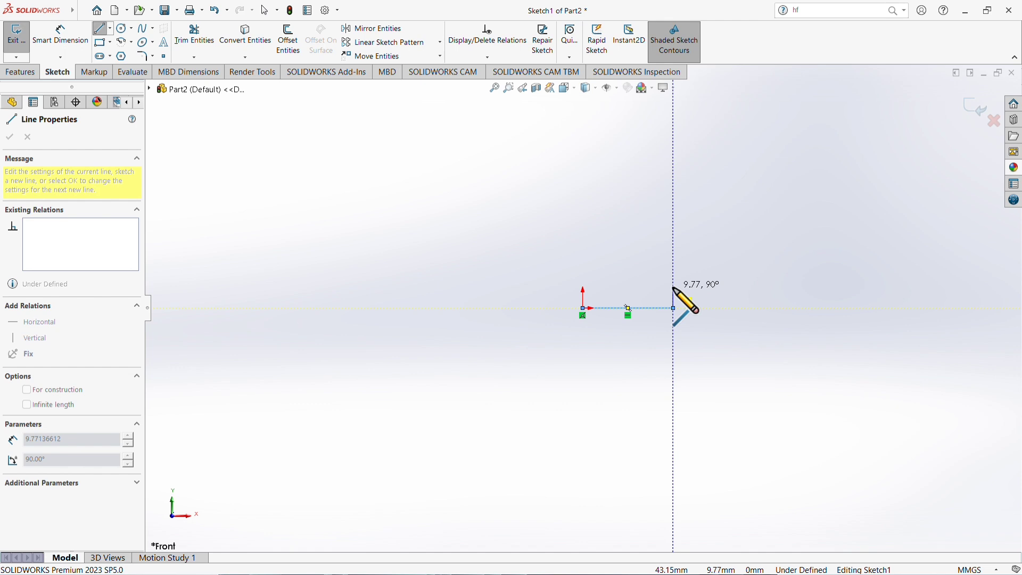
left_click(674, 288)
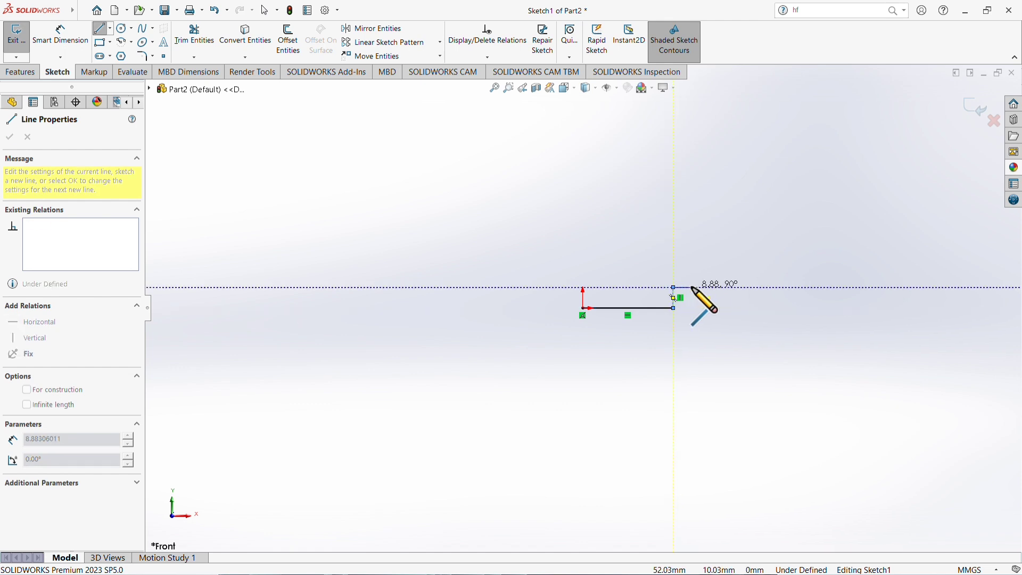
left_click(692, 287)
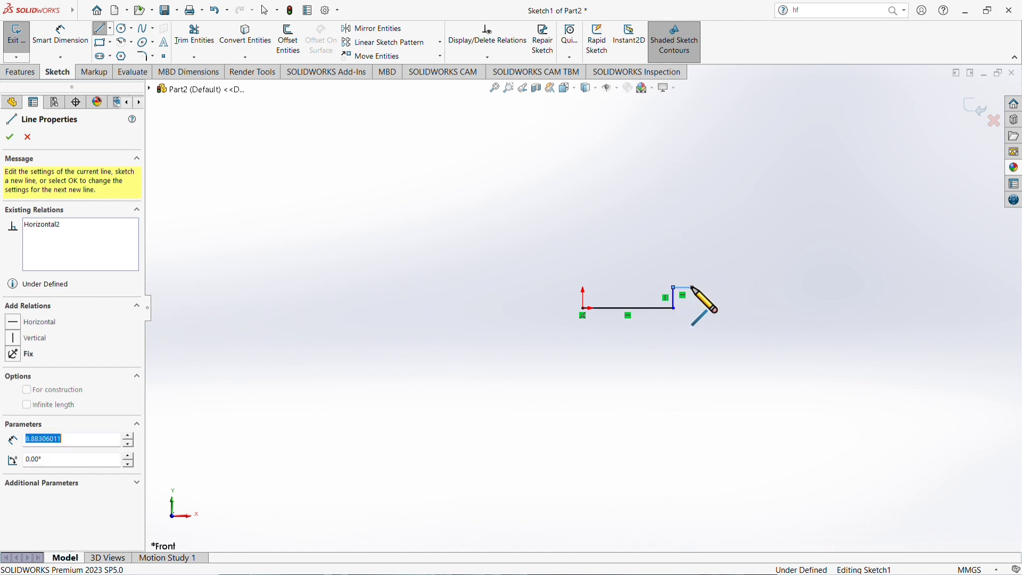
double_click(692, 115)
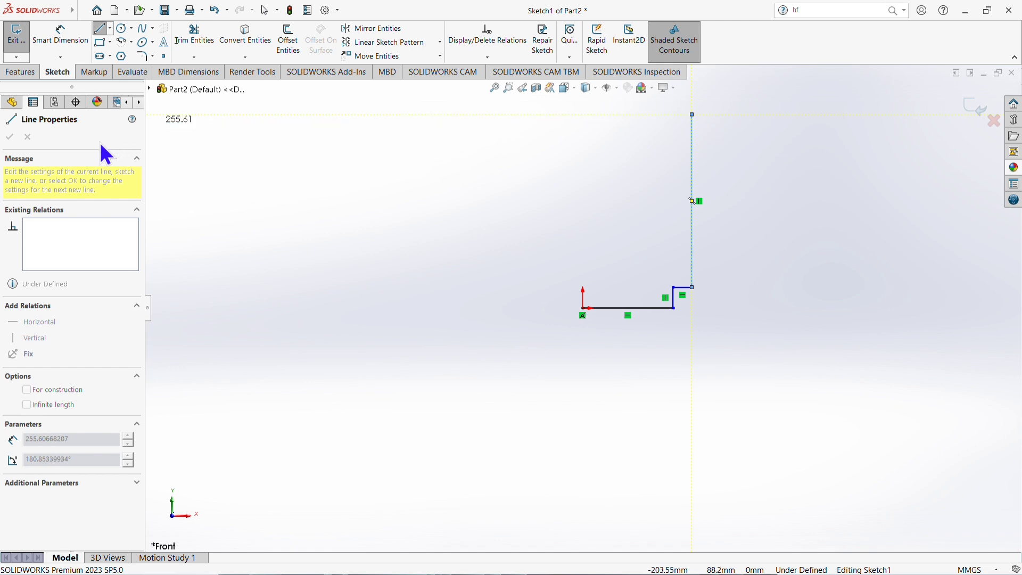
right_click(729, 122)
left_click(748, 129)
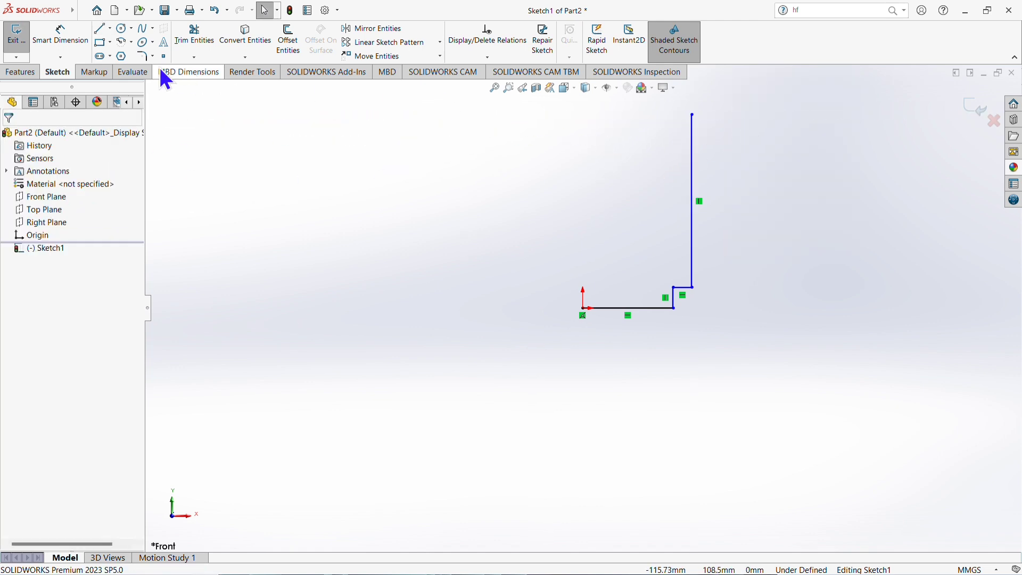
Dimension the bottom horizontal line starting at the origin to 30 mm.
left_click(72, 42)
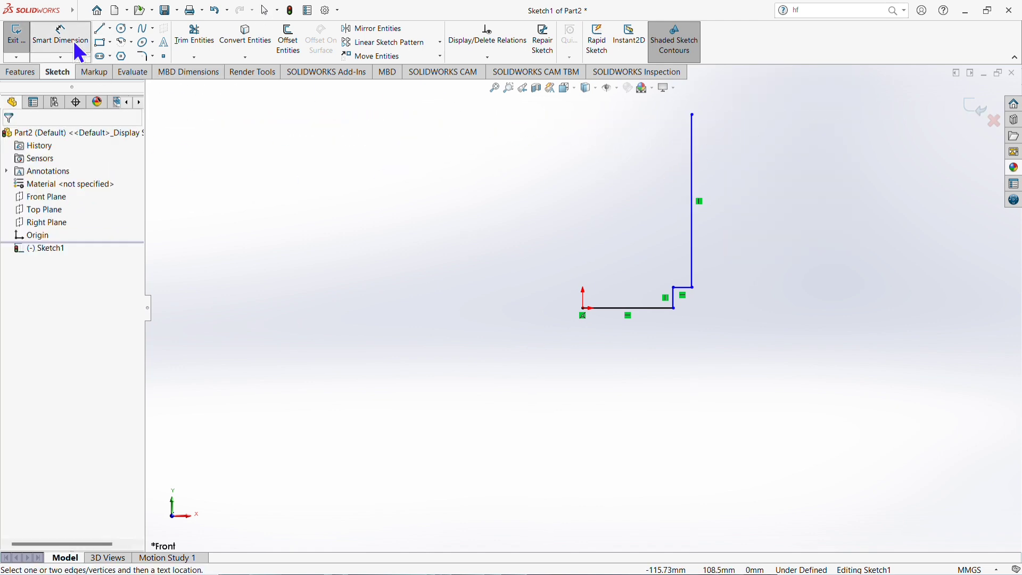
left_click(616, 309)
left_click(624, 346)
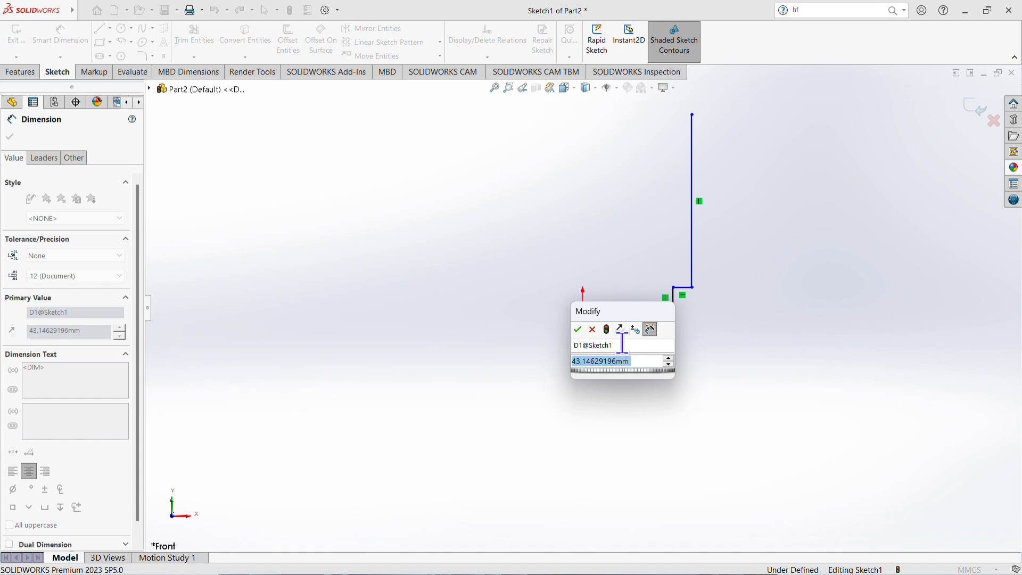
type("30")
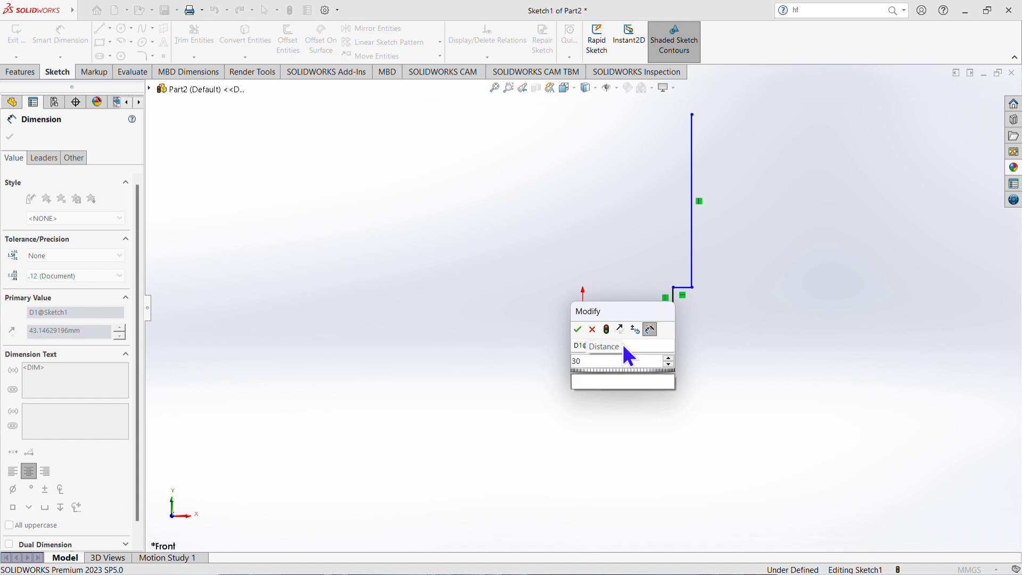
key("Return")
Dimension the short vertical and short horizontal segments of the step to 5 mm each.
left_click(675, 298)
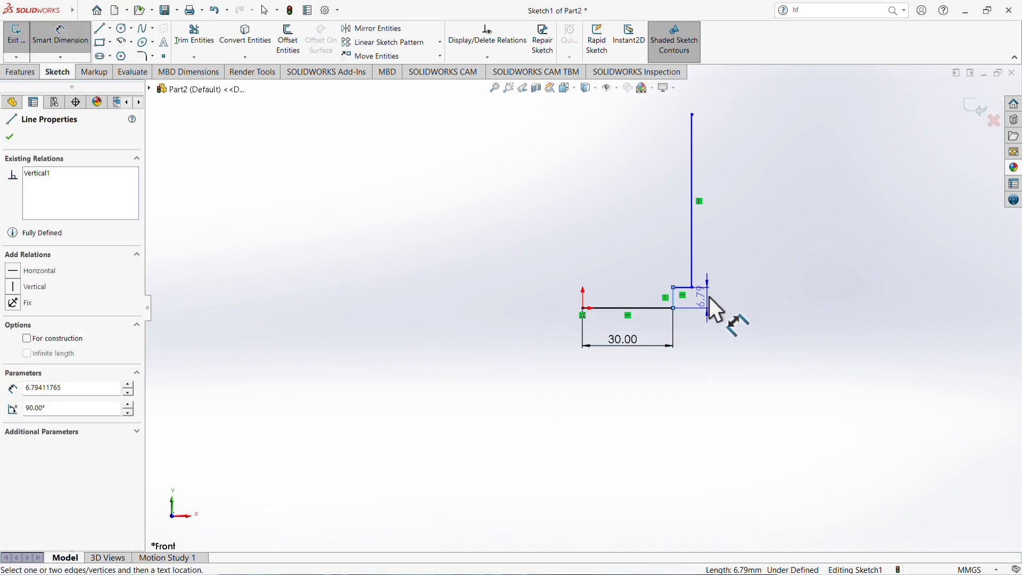
left_click(717, 297)
type("5")
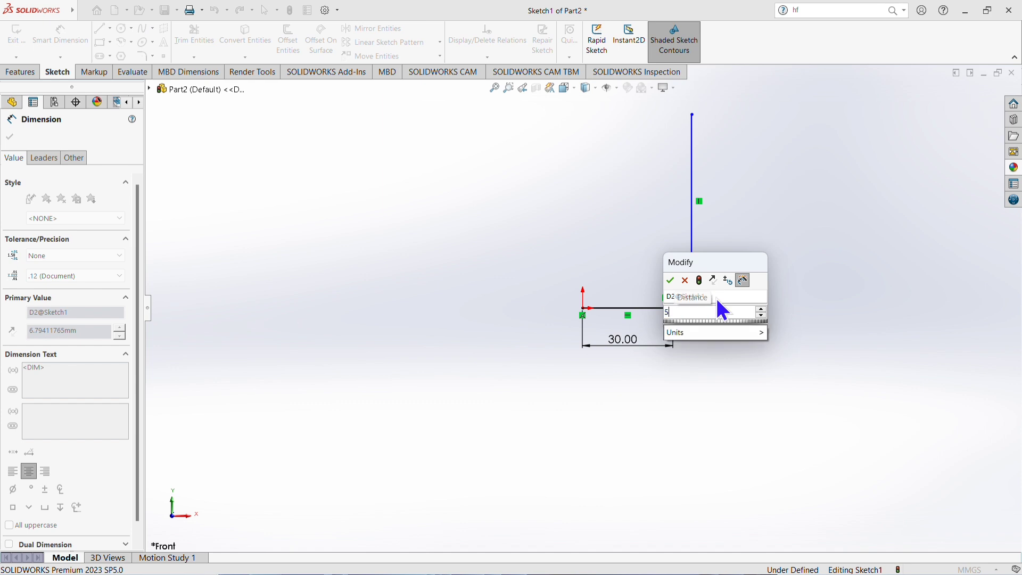
key("Return")
left_click(682, 295)
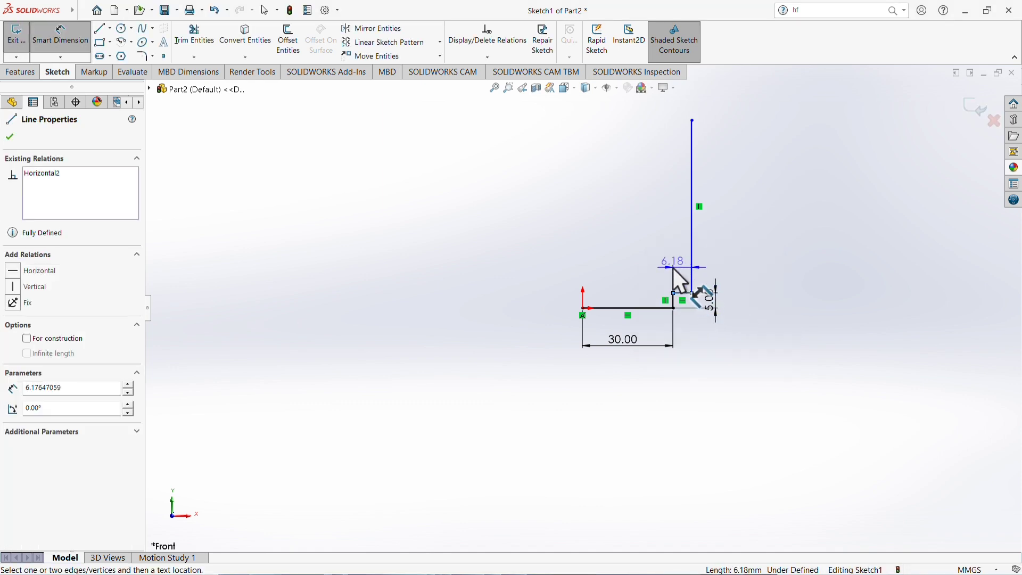
left_click(673, 269)
type("5")
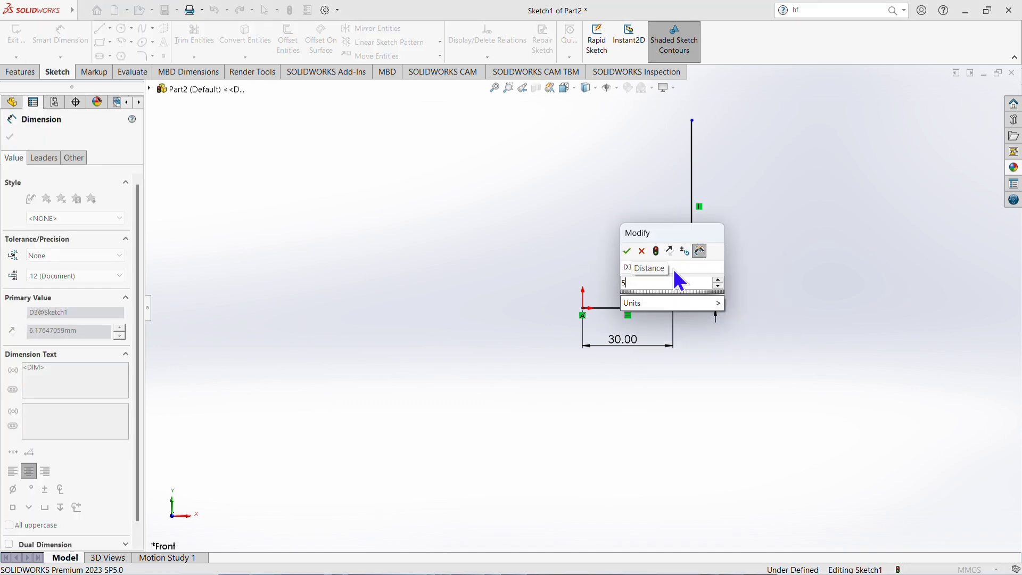
key("Return")
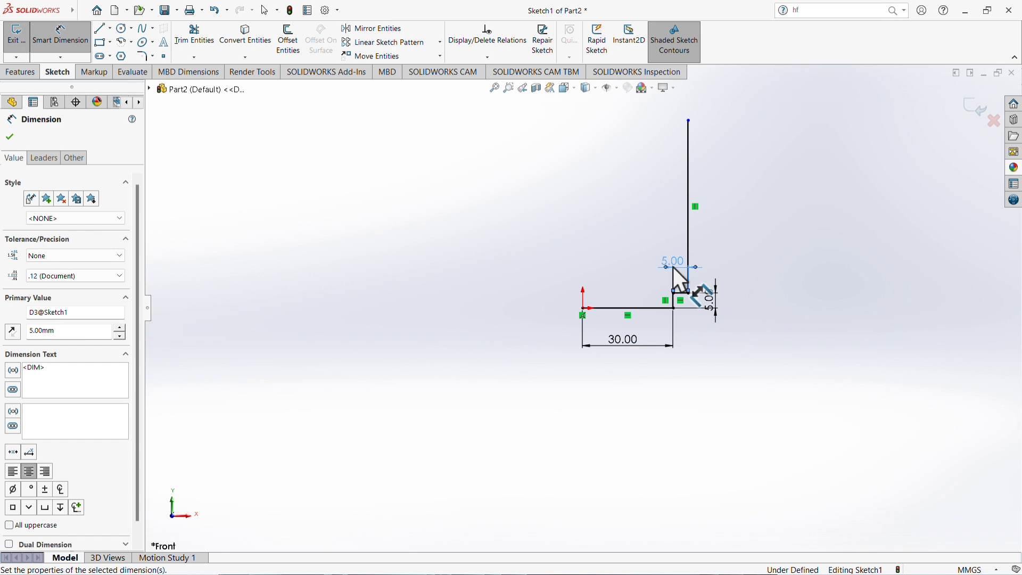
Dimension the long vertical line to 75 mm and finish dimensioning.
left_click(689, 233)
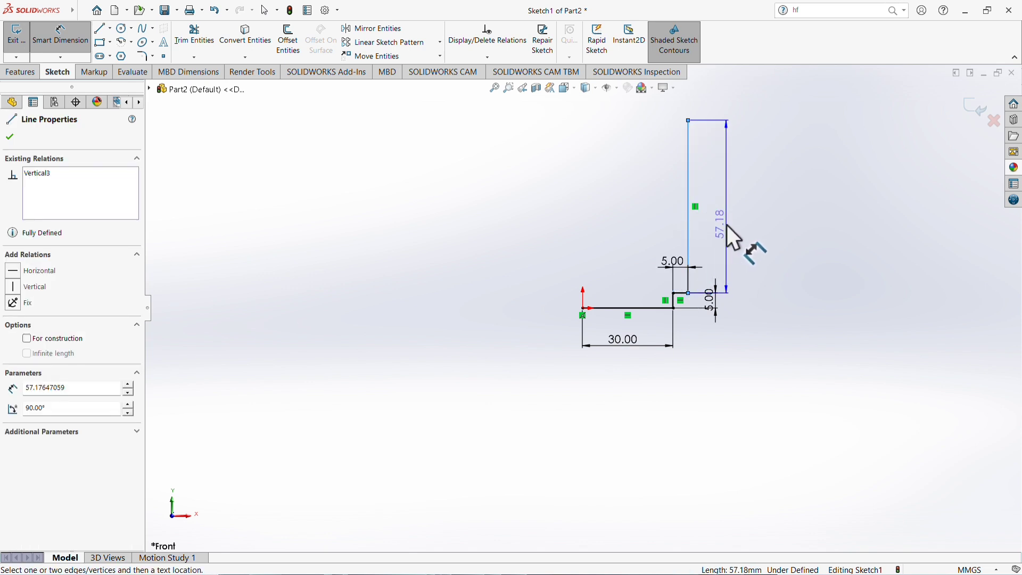
left_click(728, 226)
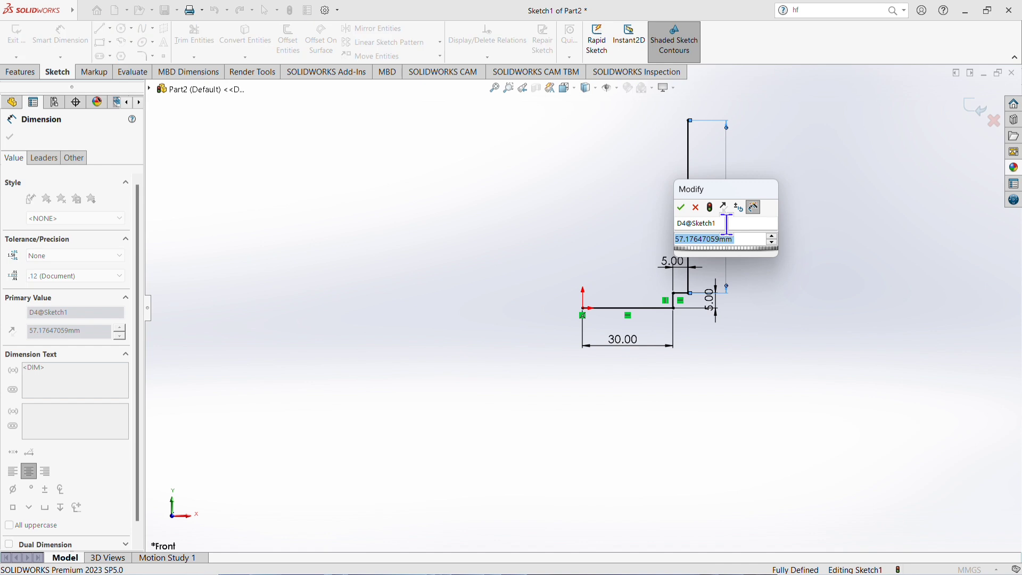
type("75")
key("Return")
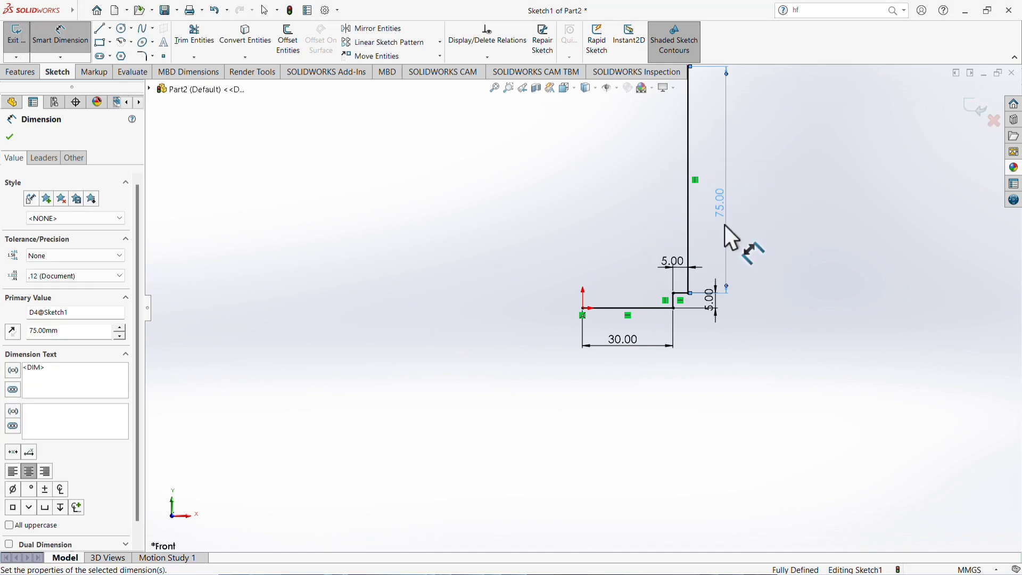
left_click(10, 136)
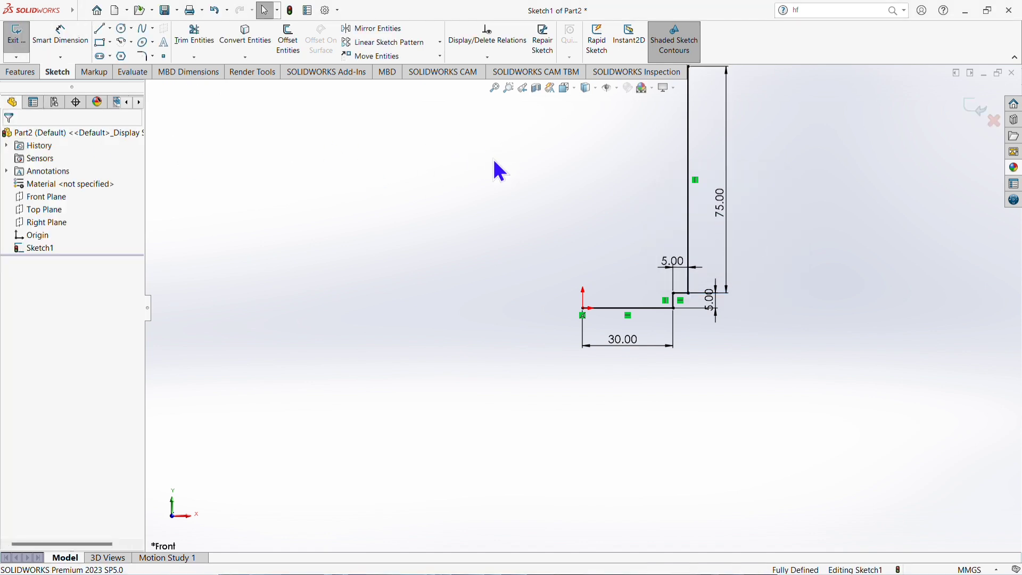
Apply 2 mm sketch fillets to all three corners of the stepped profile.
mouse_move(495, 167)
middle_mouse_down("ctrl")
mouse_move(449, 267)
mouse_move(419, 254)
middle_mouse_up("ctrl")
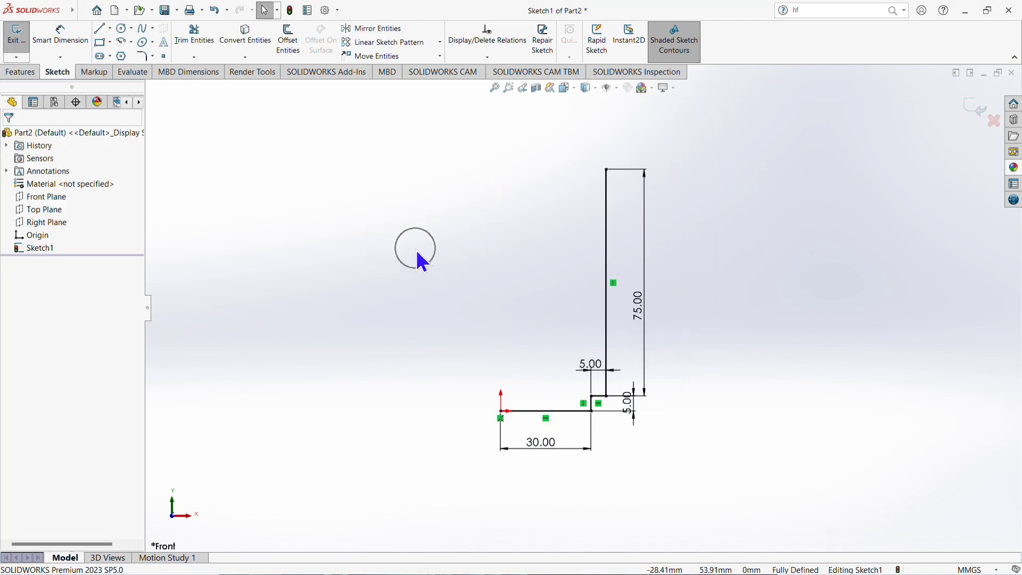
left_click(144, 57)
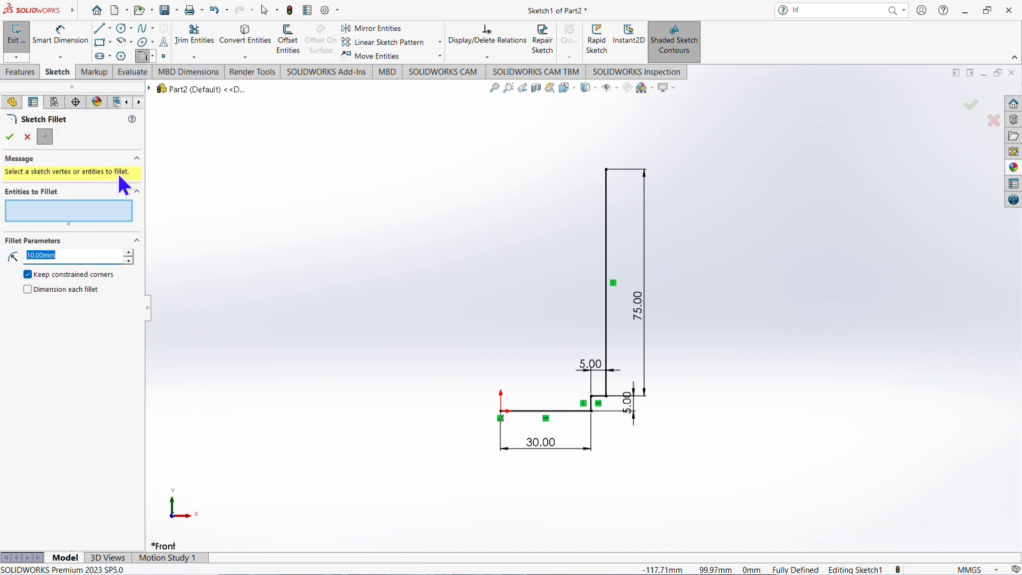
type("2")
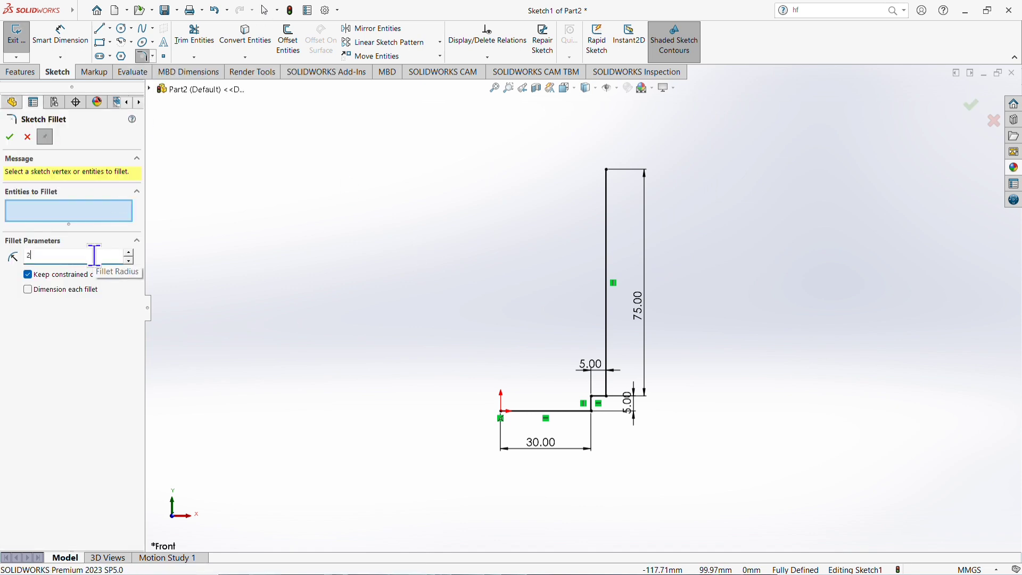
left_click(584, 410)
left_click(596, 399)
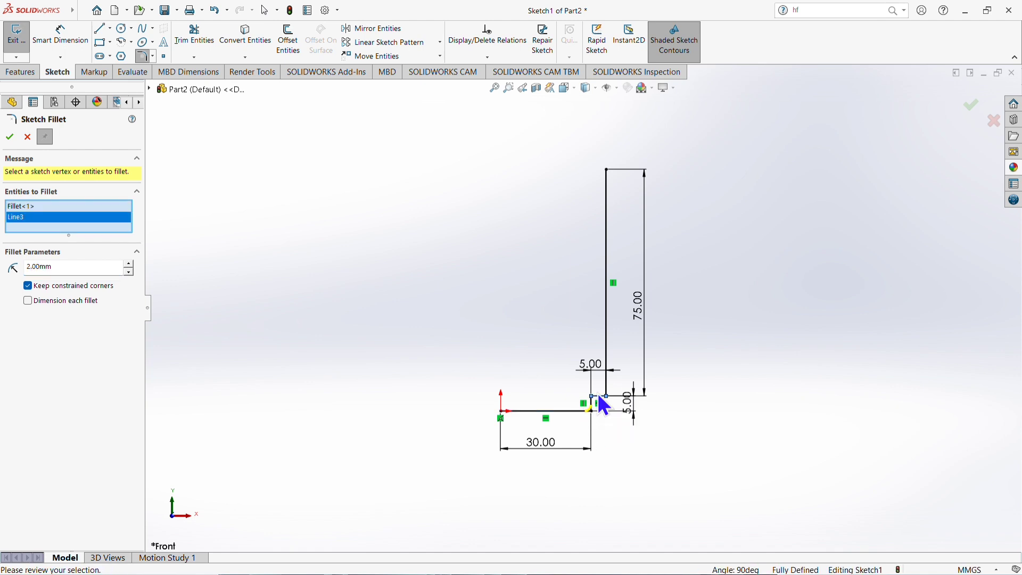
left_click(597, 400)
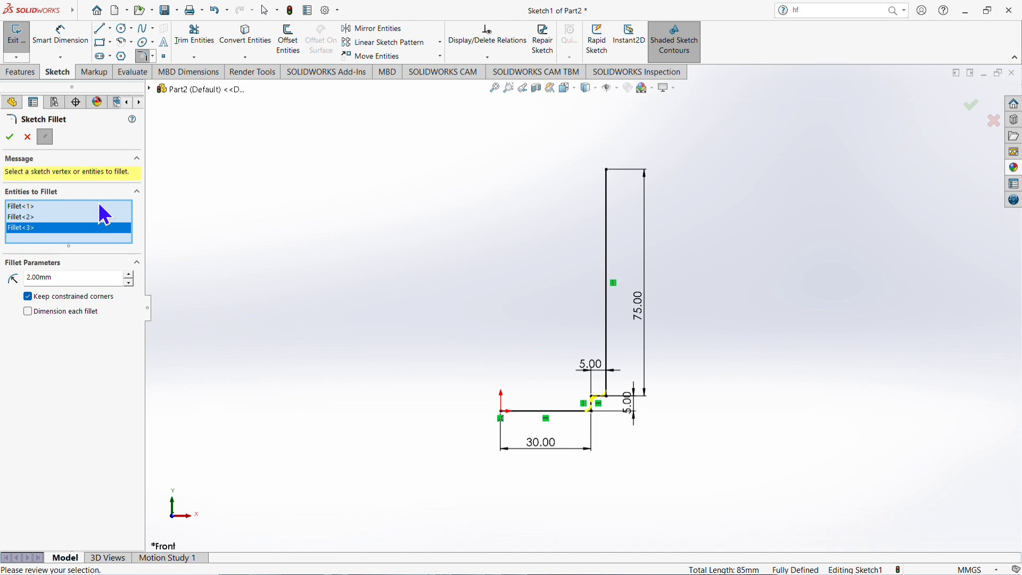
left_click(9, 137)
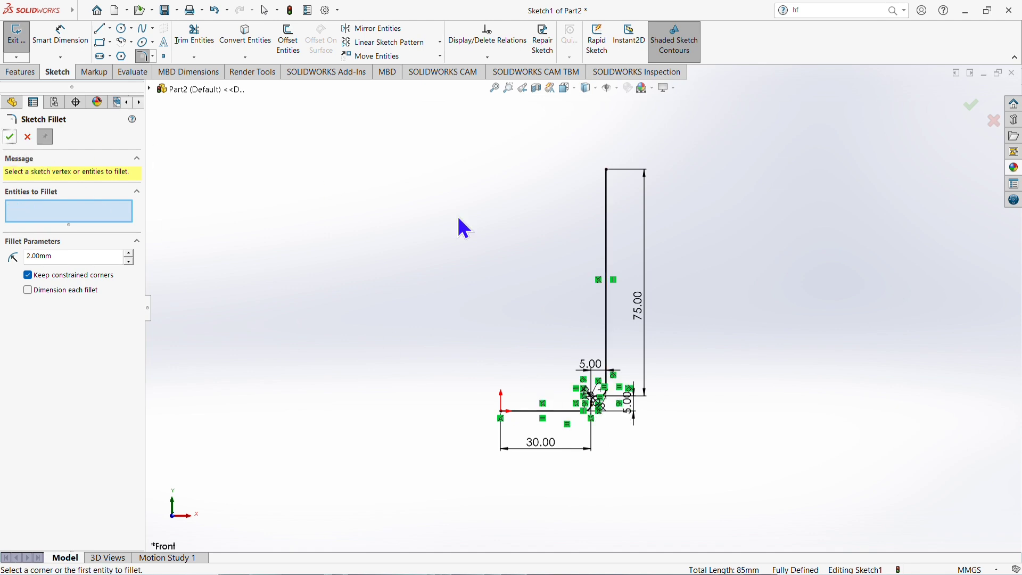
Examine the rounded corners up close and the profile as a whole, and leave the Sketch Fillet command.
scroll(610, 403, "down", 6)
scroll(587, 377, "up", 4)
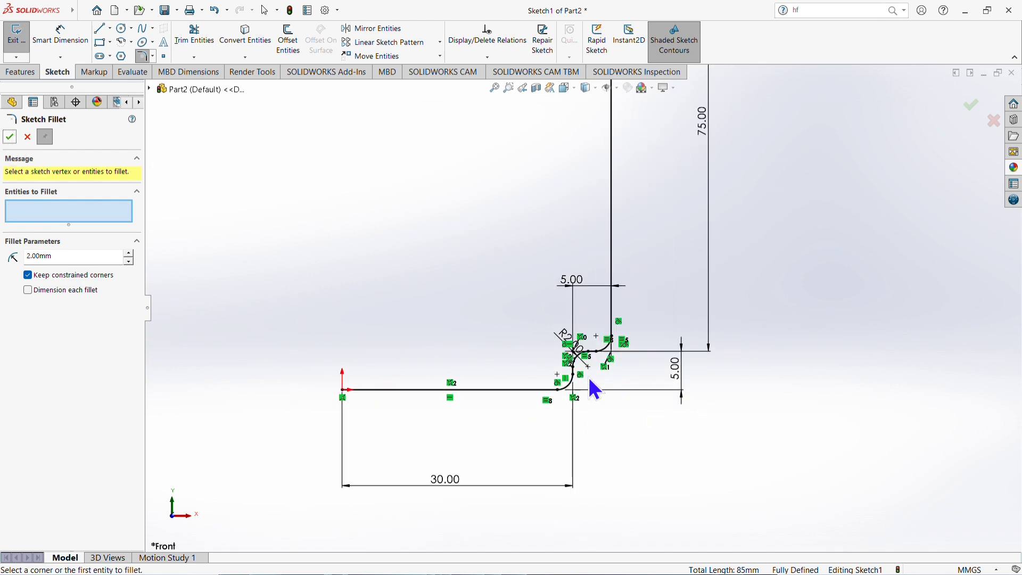
scroll(590, 381, "up", 3)
scroll(591, 304, "up", 5)
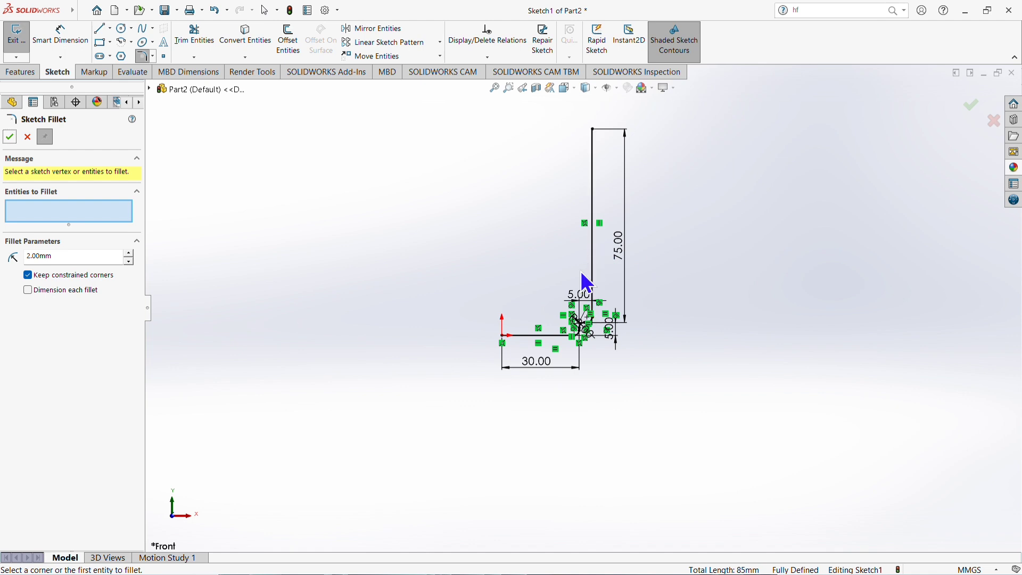
scroll(603, 304, "down", 8)
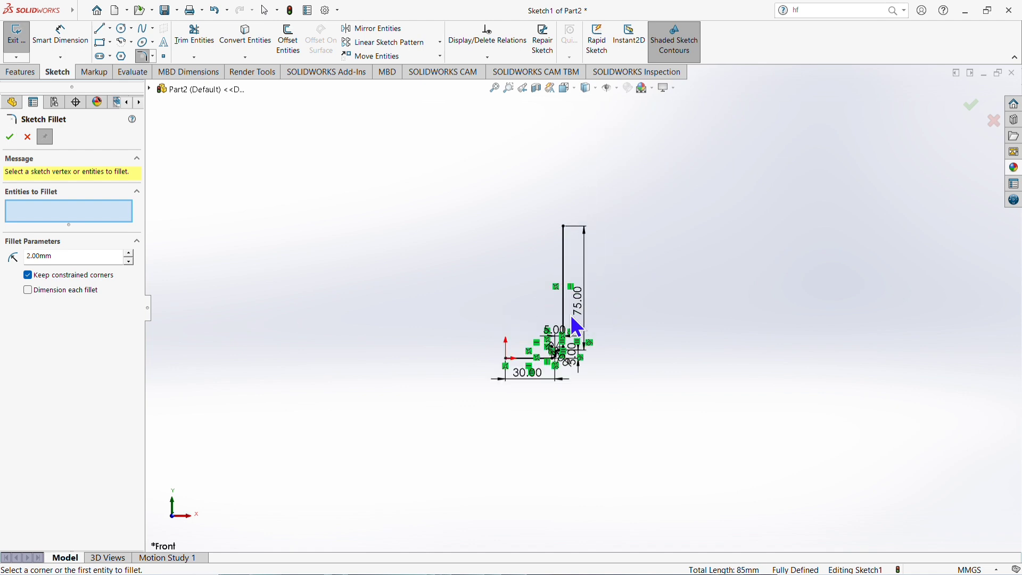
scroll(540, 258, "down", 5)
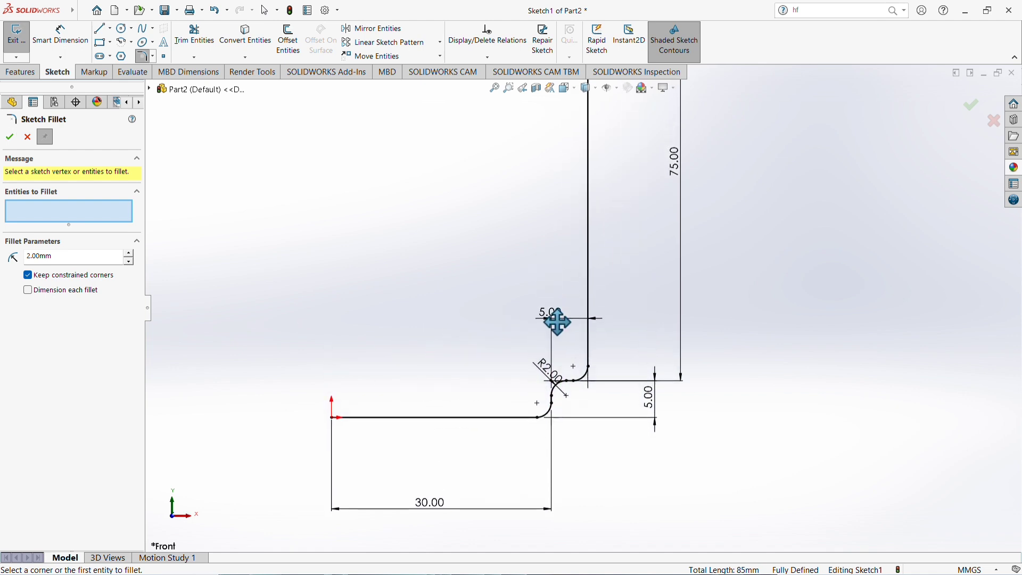
scroll(566, 354, "up", 4)
scroll(570, 358, "up", 2)
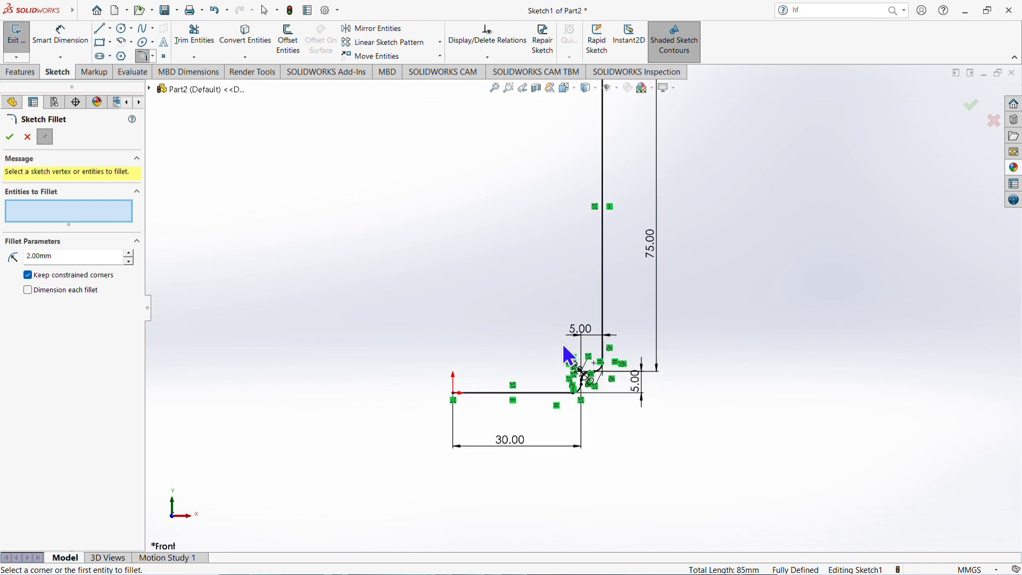
middle_click_drag(577, 276, 577, 342, "ctrl")
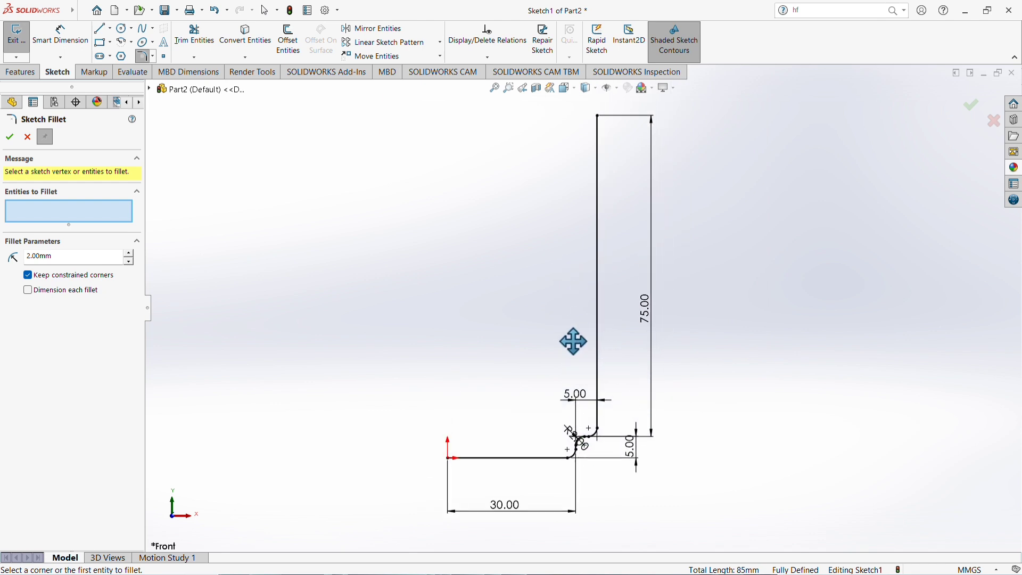
left_click(9, 138)
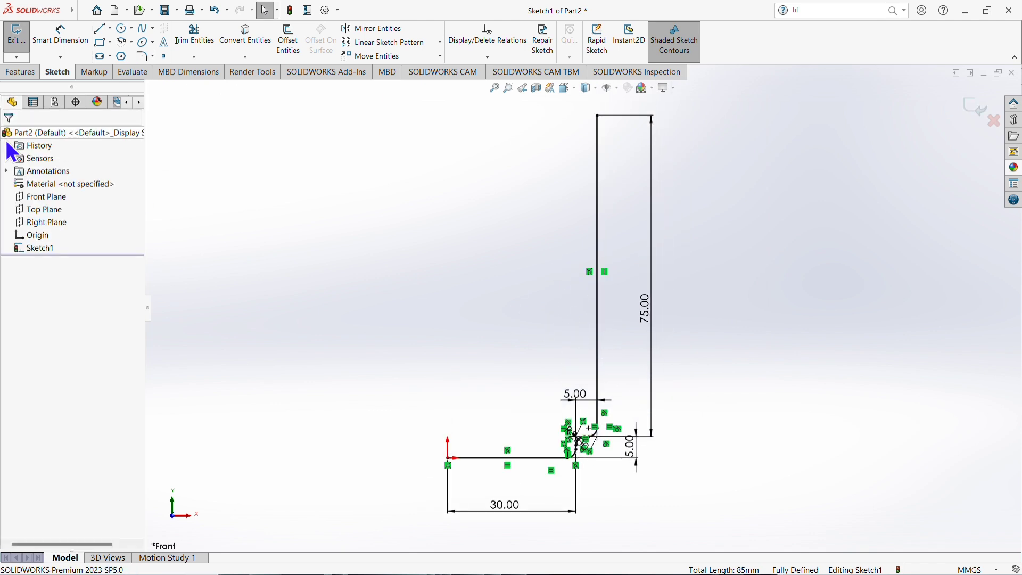
Offset the whole profile chain 3 mm toward its outer side, adding dimensions and capping the ends with lines.
left_click(292, 52)
type("3")
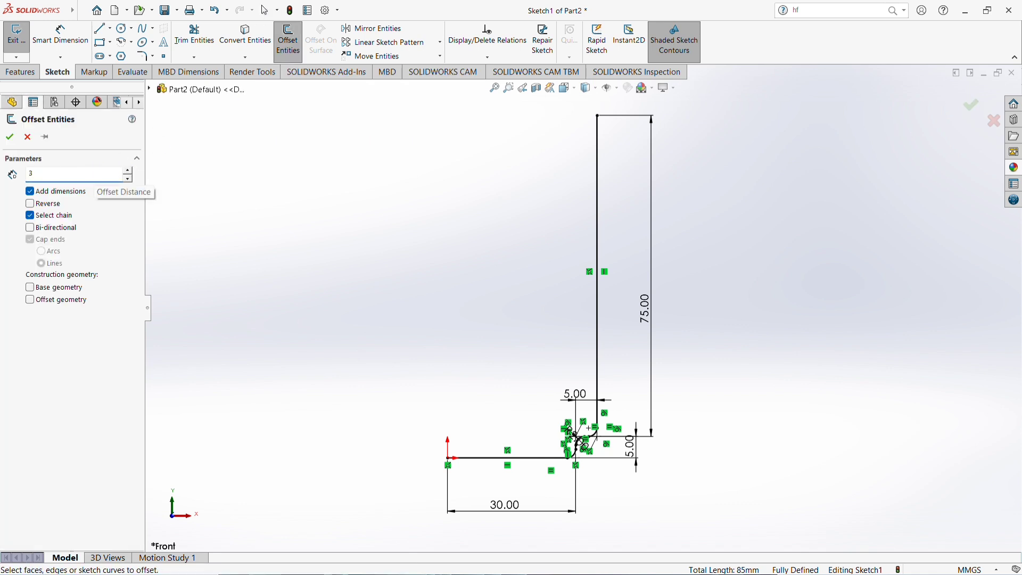
left_click(598, 193)
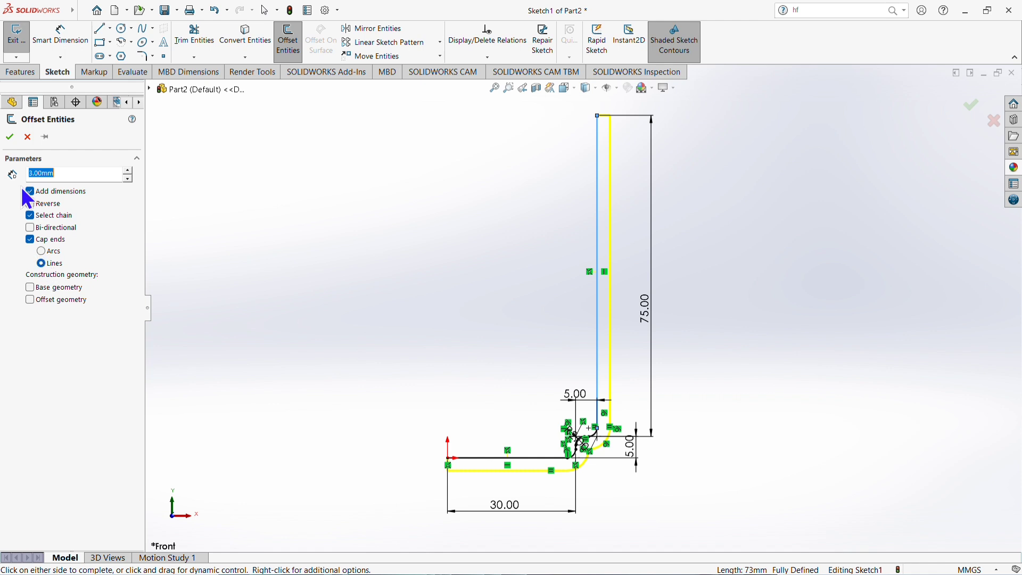
left_click(15, 142)
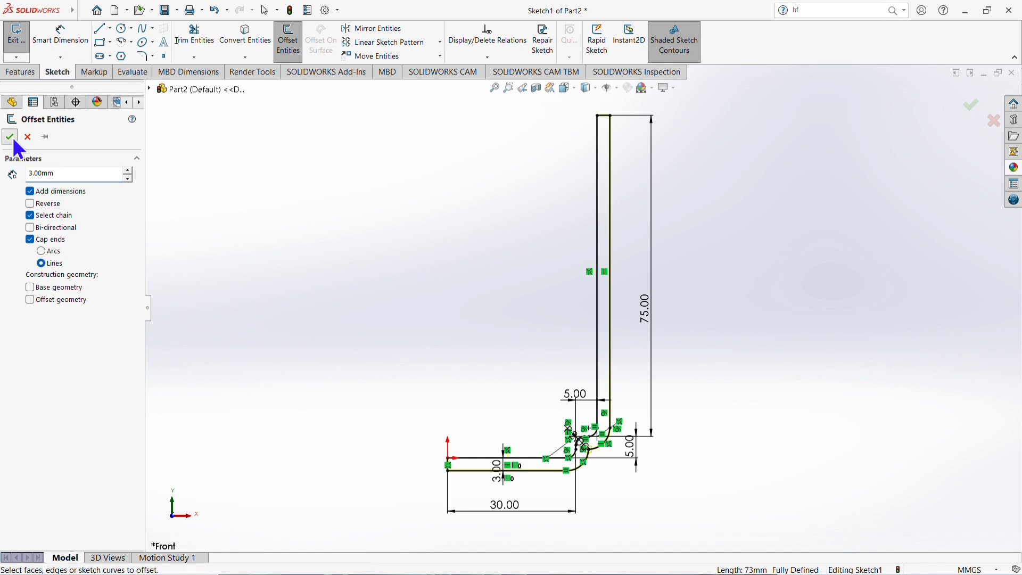
Try a 2 mm sketch fillet on the corners at the upper end of the long vertical wall, and undo it.
left_click(148, 59)
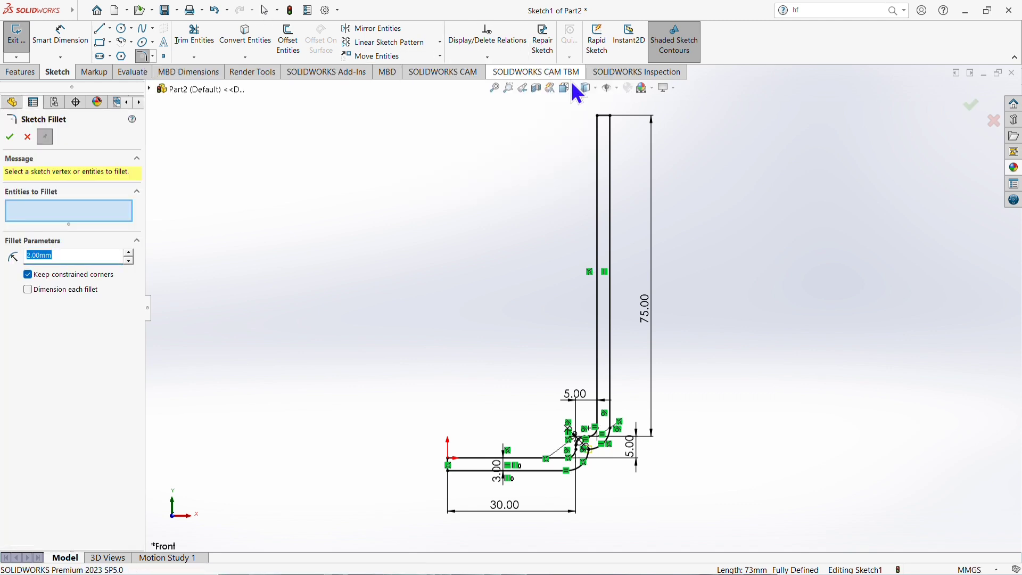
left_click(605, 116)
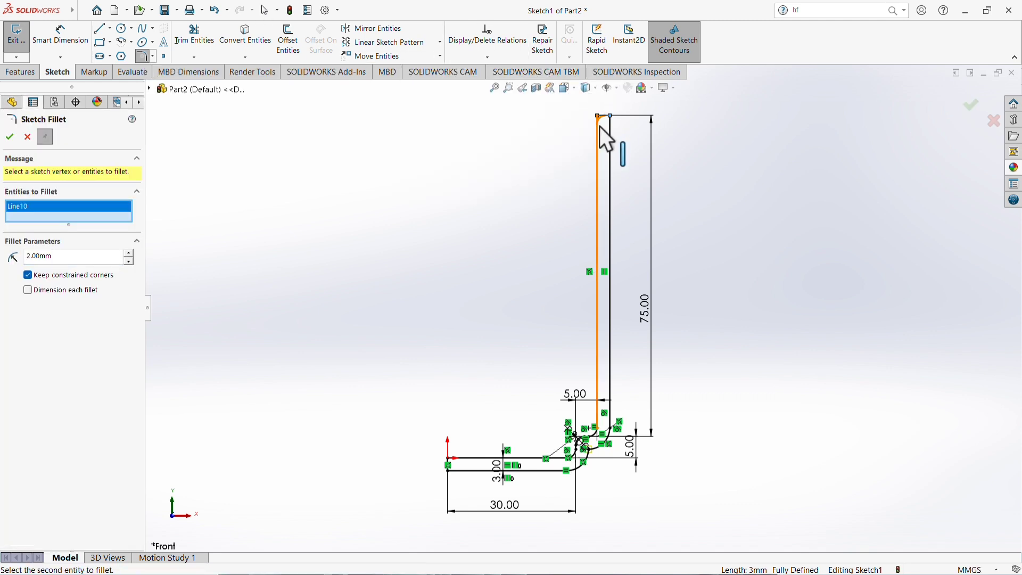
left_click(599, 131)
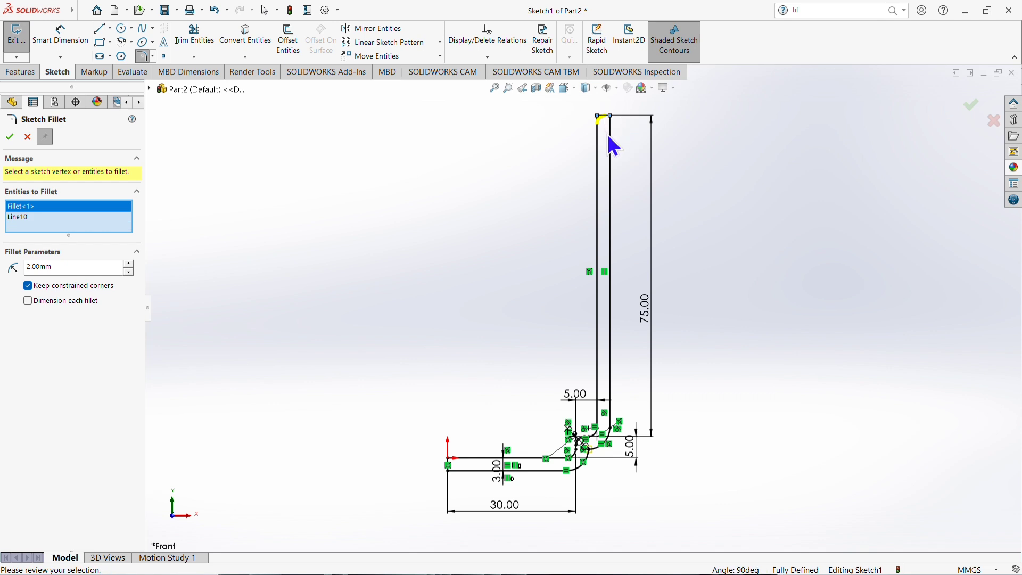
left_click(609, 136)
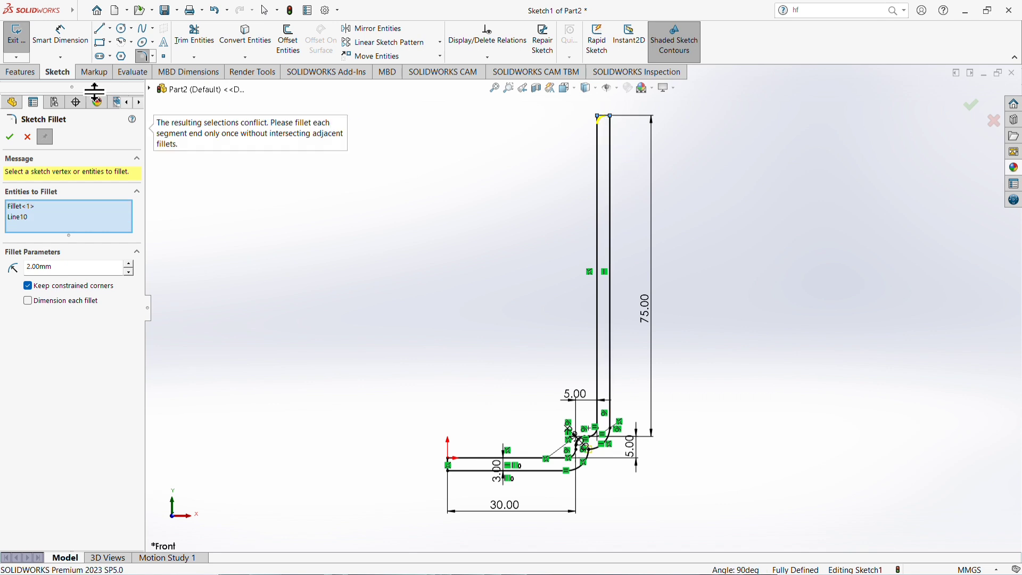
left_click(10, 137)
scroll(621, 107, "down", 3)
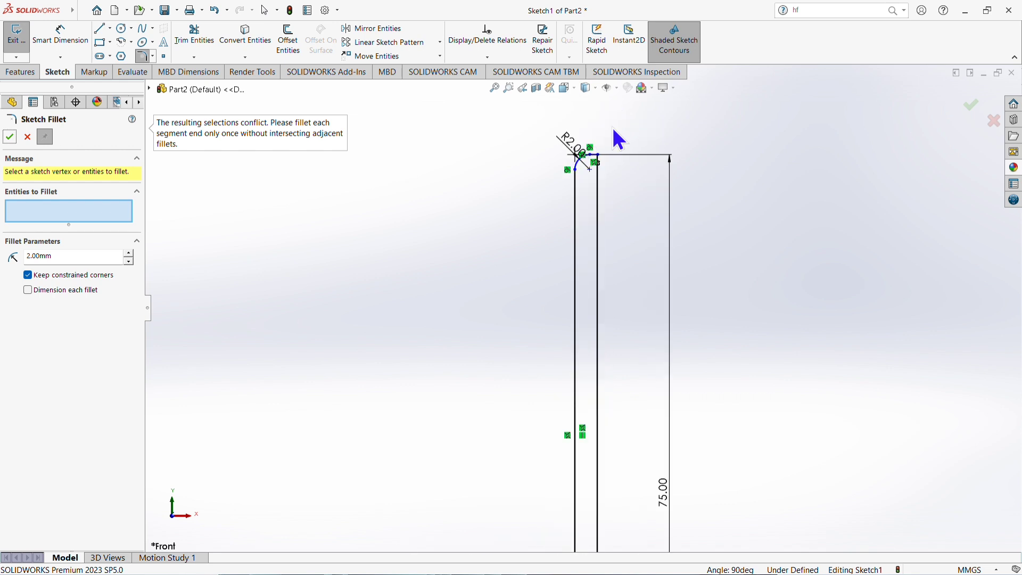
scroll(614, 130, "down", 2)
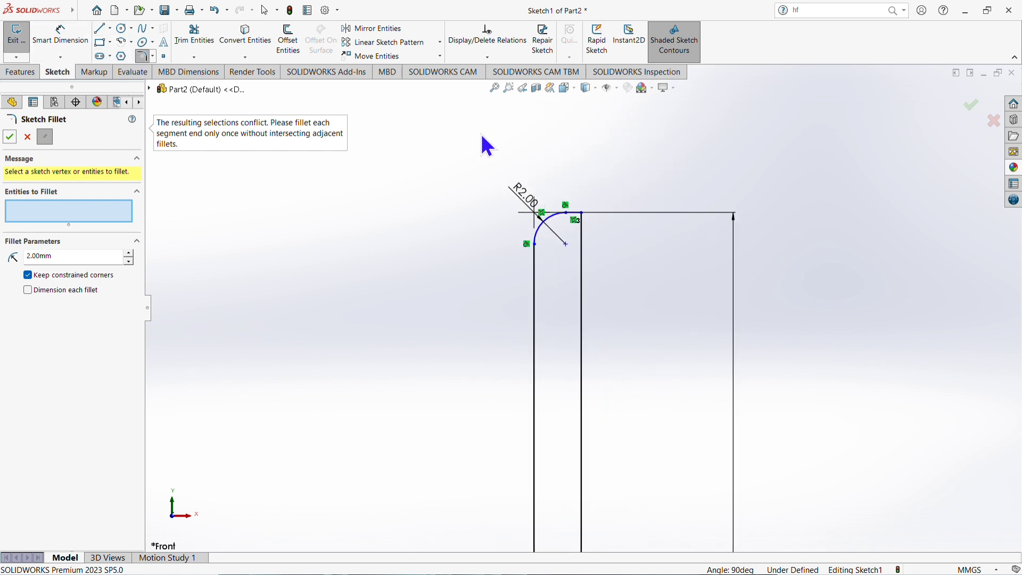
left_click(27, 137)
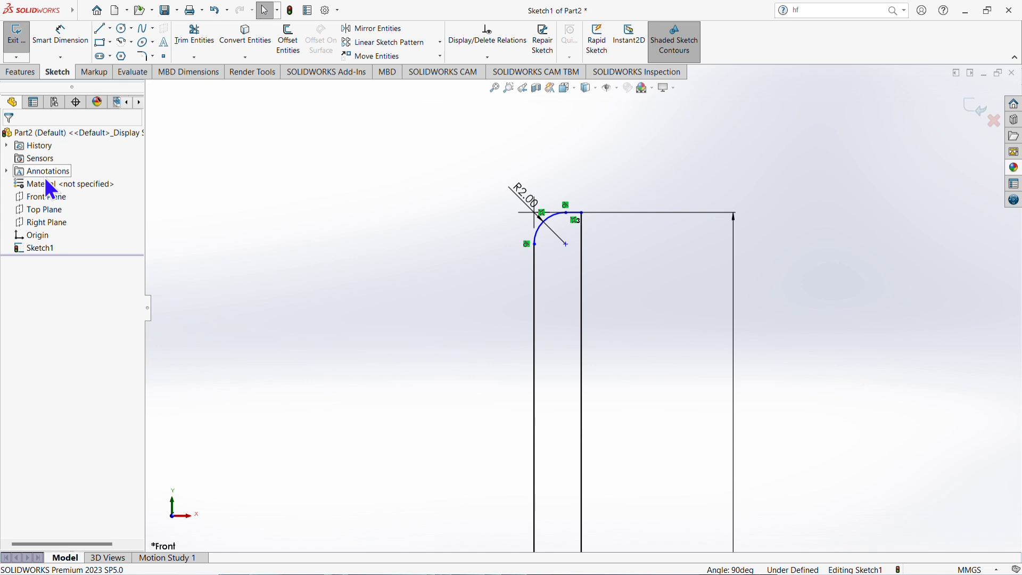
key("ctrl+z")
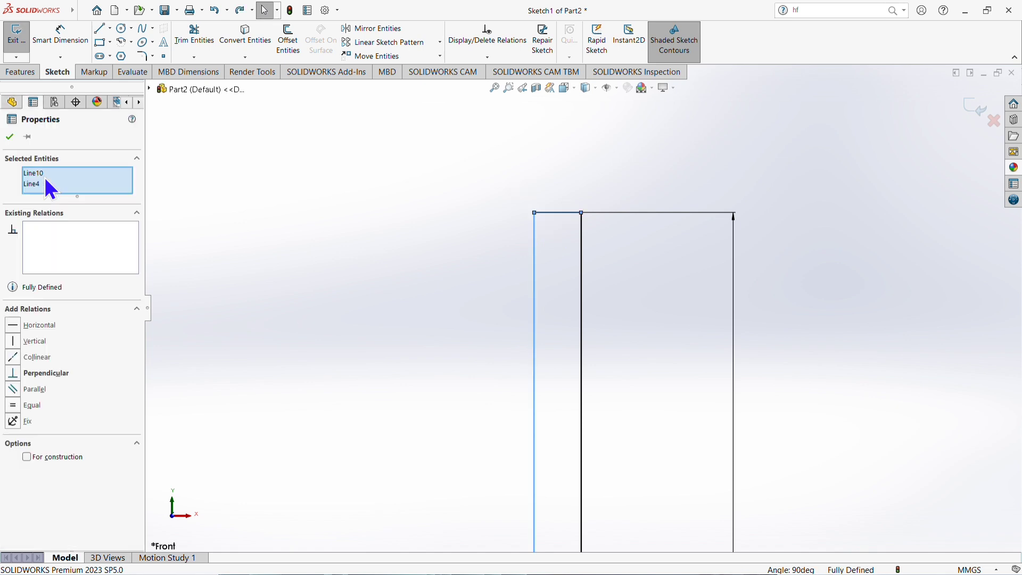
Apply 1 mm sketch fillets to both corners at the upper end of the vertical wall and leave the command.
left_click(143, 56)
type("1")
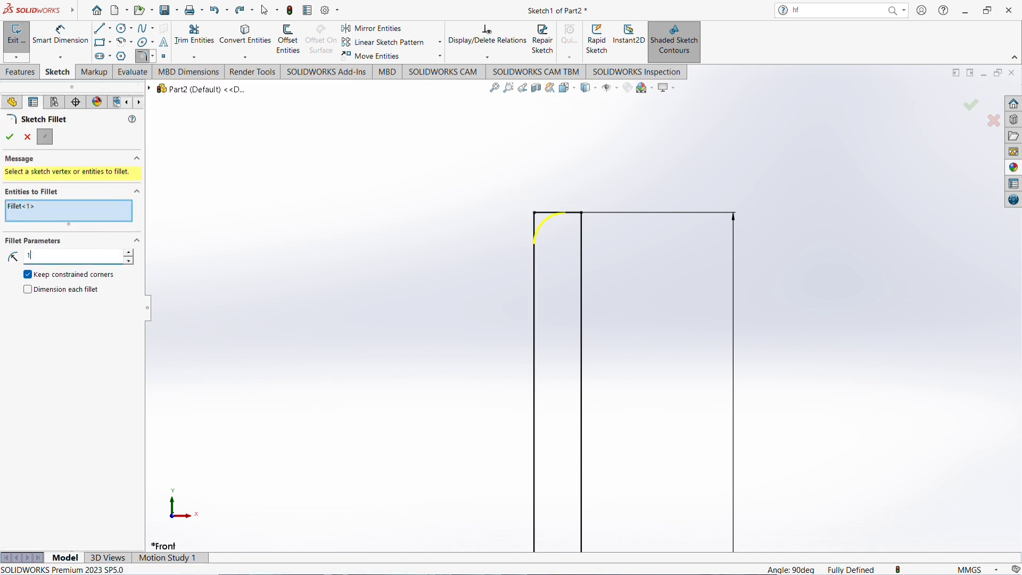
left_click(545, 212)
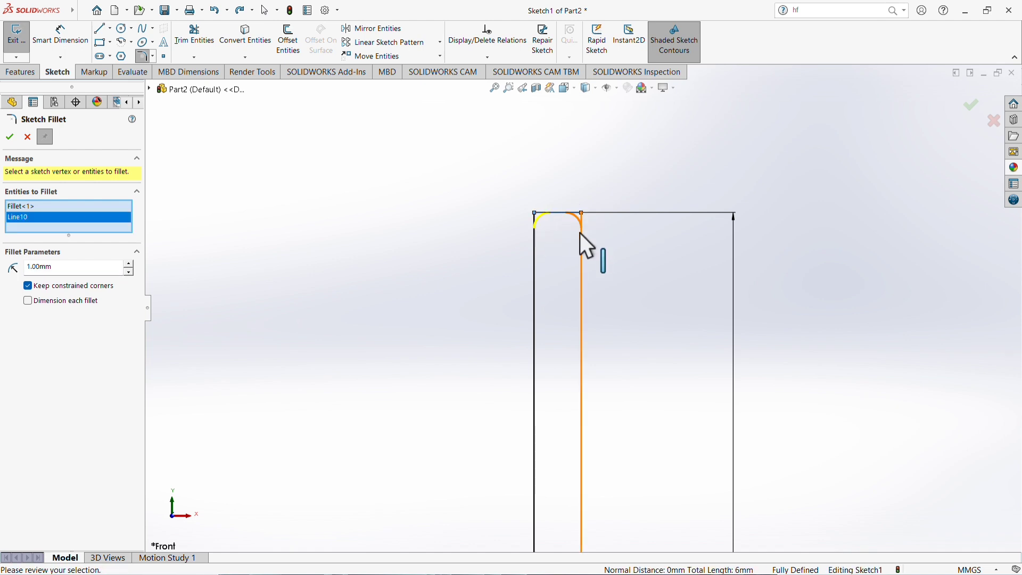
left_click(12, 138)
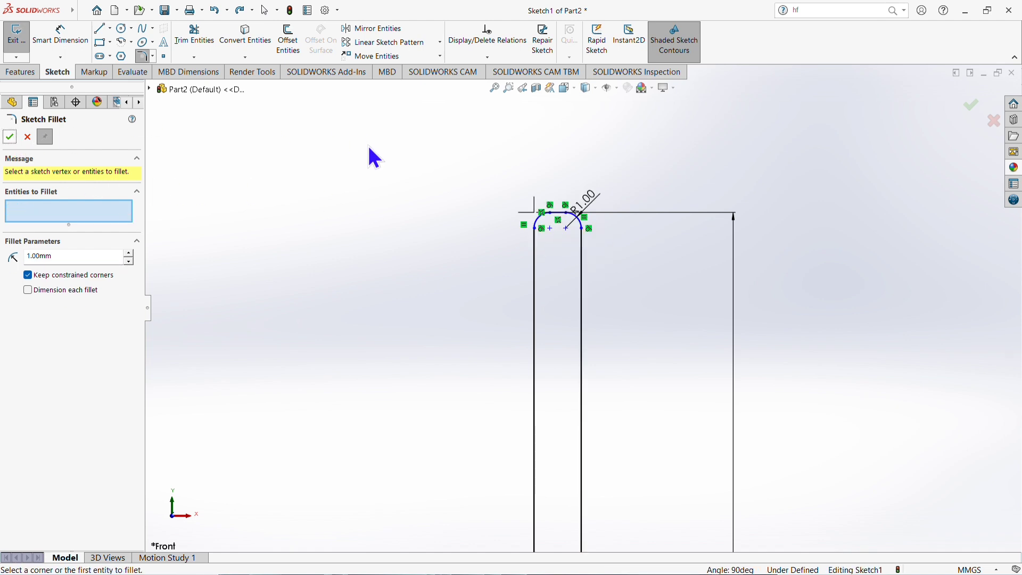
left_click(9, 137)
scroll(407, 225, "down", 1)
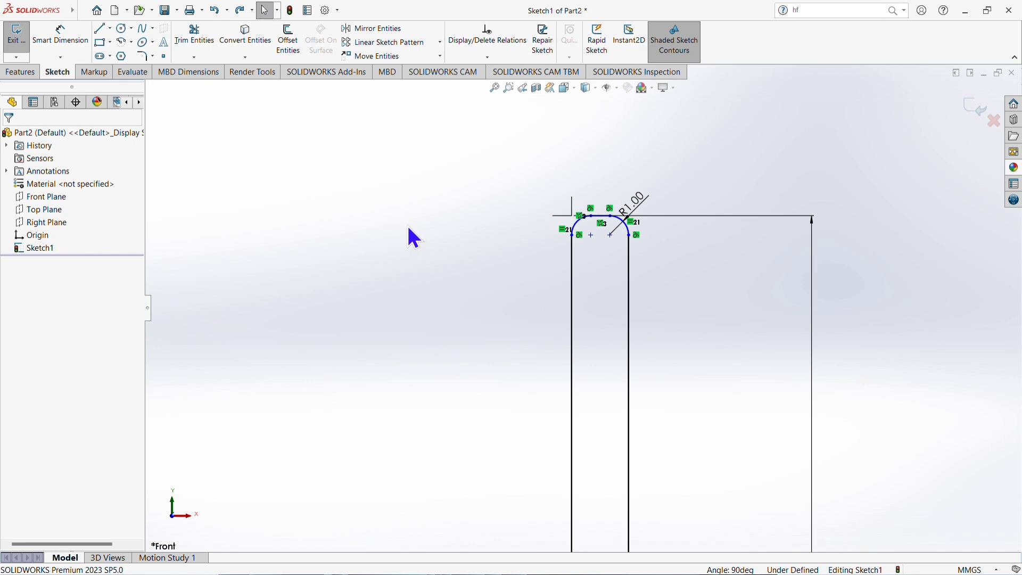
Dimension the height from the origin to the short top line of the wall at 80 mm and finish dimensioning.
scroll(407, 224, "up", 3)
mouse_move(485, 337)
middle_mouse_down("ctrl")
mouse_move(485, 242)
mouse_move(506, 308)
mouse_move(507, 190)
middle_mouse_up("ctrl")
scroll(467, 223, "up", 1)
scroll(474, 250, "up", 3)
scroll(481, 184, "down", 1)
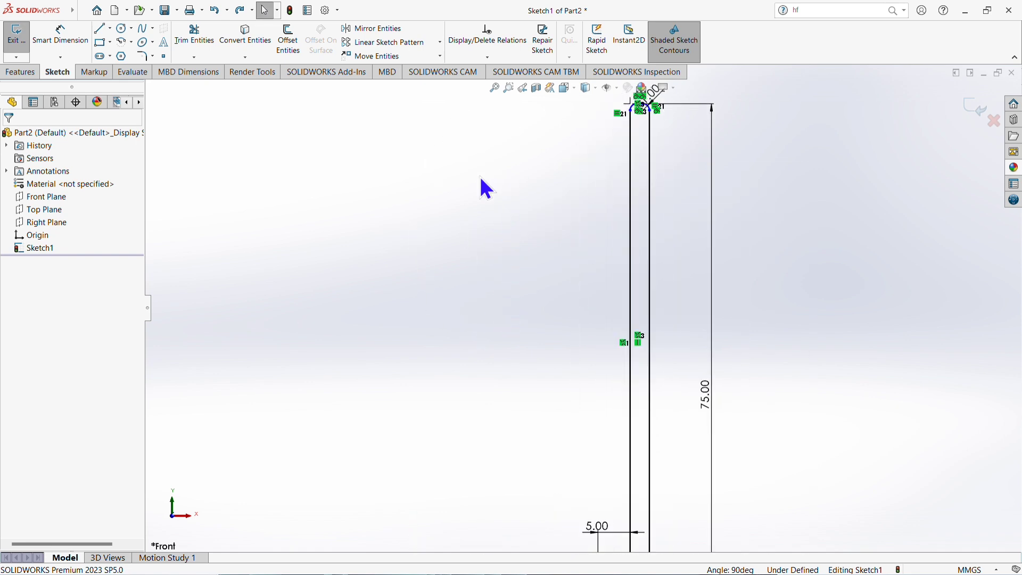
scroll(499, 165, "up", 1)
scroll(519, 229, "up", 2)
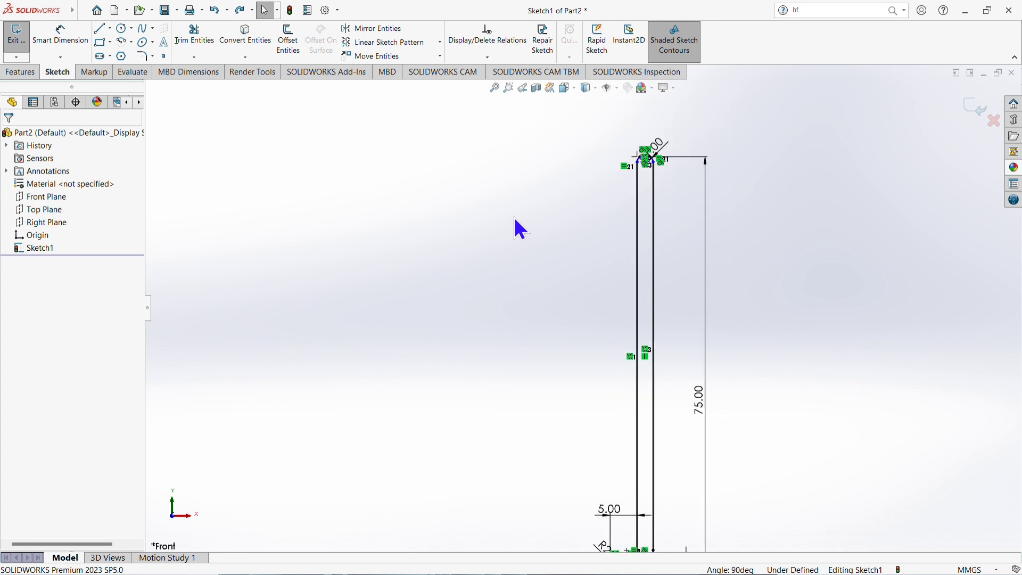
left_click(70, 41)
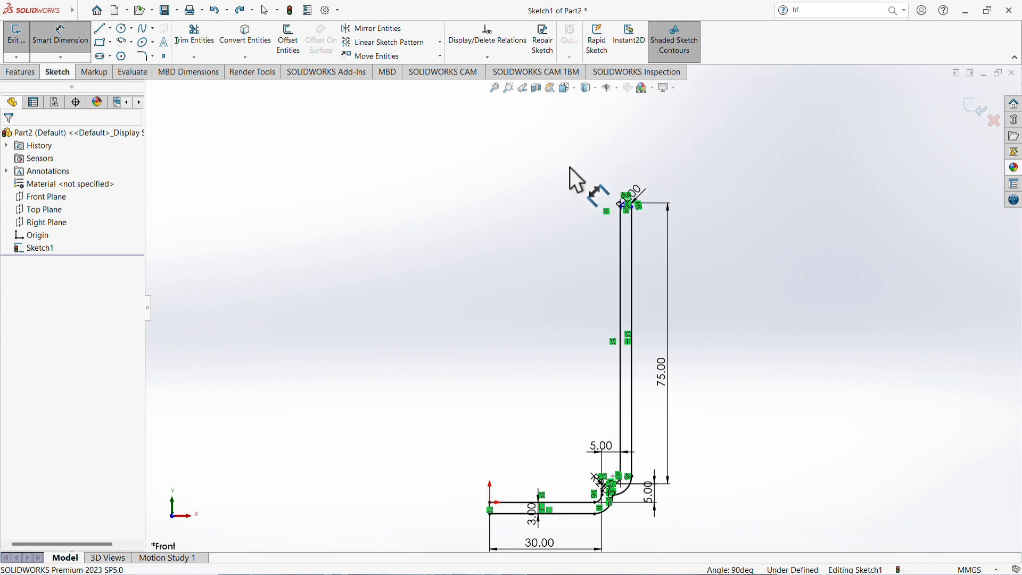
scroll(634, 224, "down", 3)
scroll(603, 246, "down", 2)
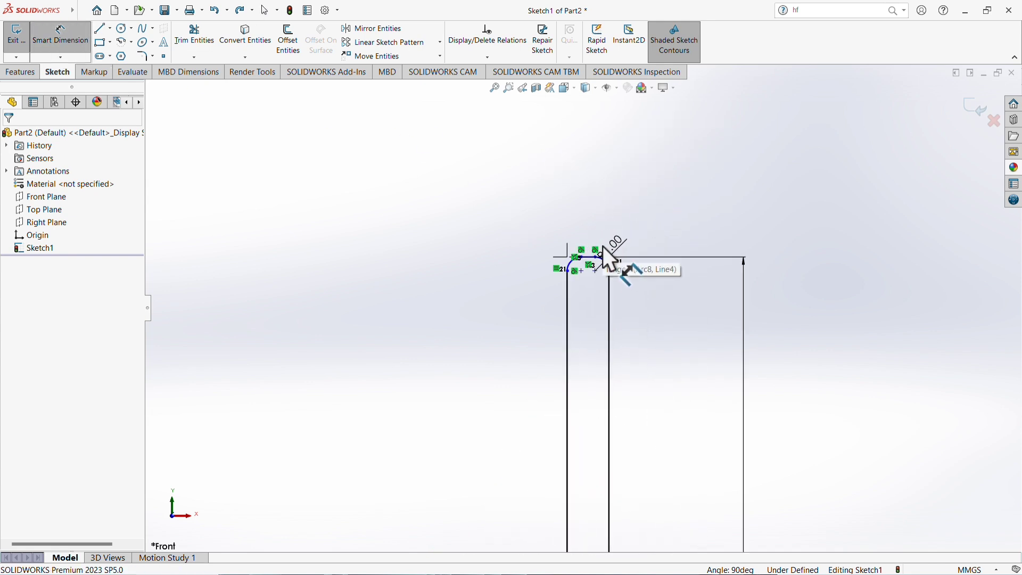
left_click(587, 260)
scroll(461, 277, "up", 6)
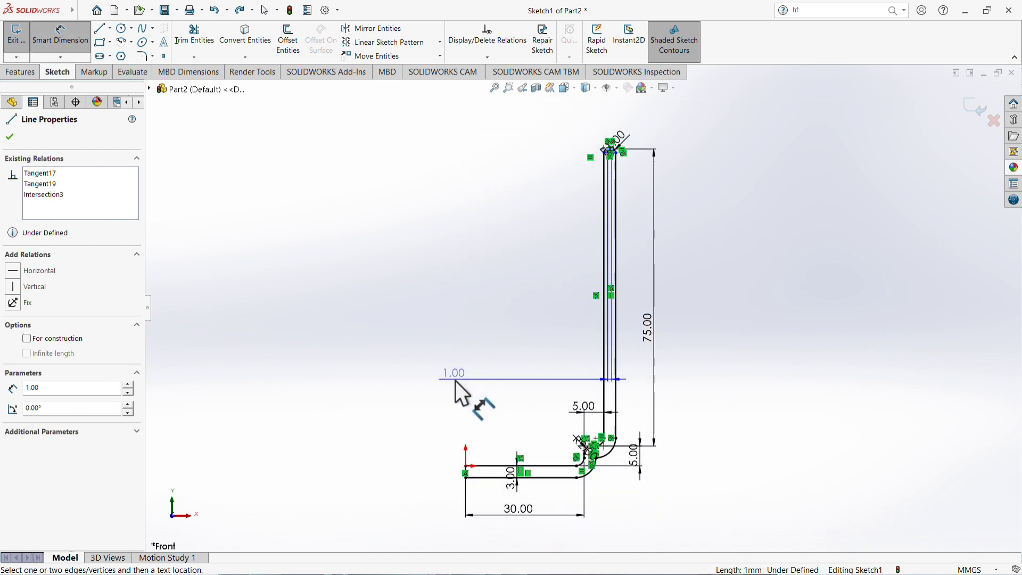
left_click(466, 467)
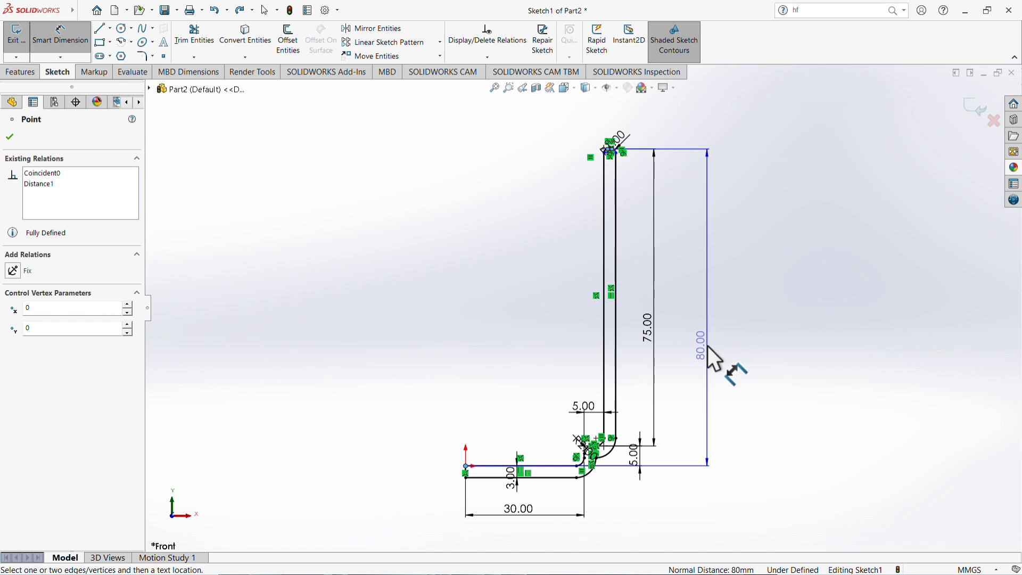
left_click(707, 346)
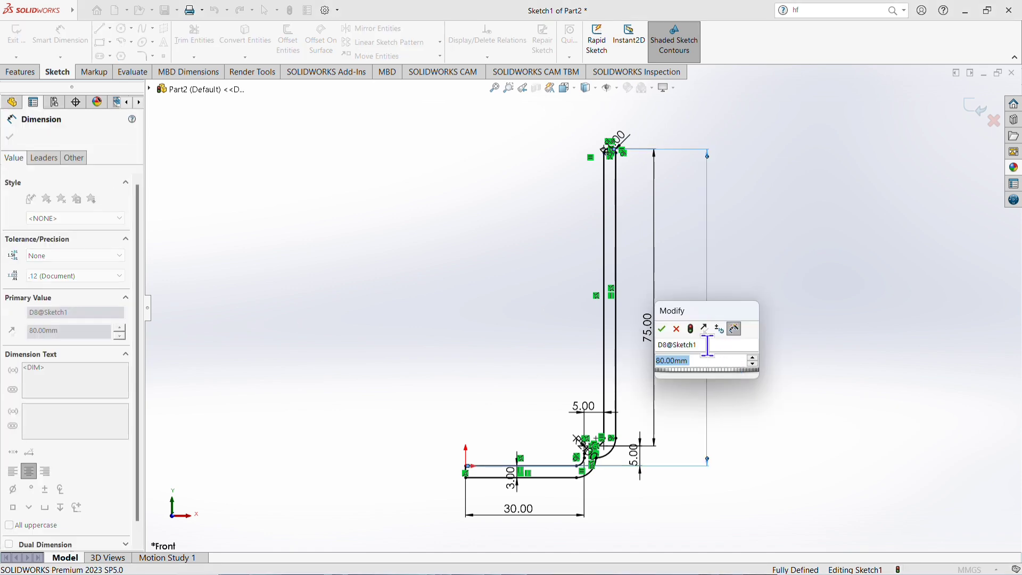
type("80")
key("Return")
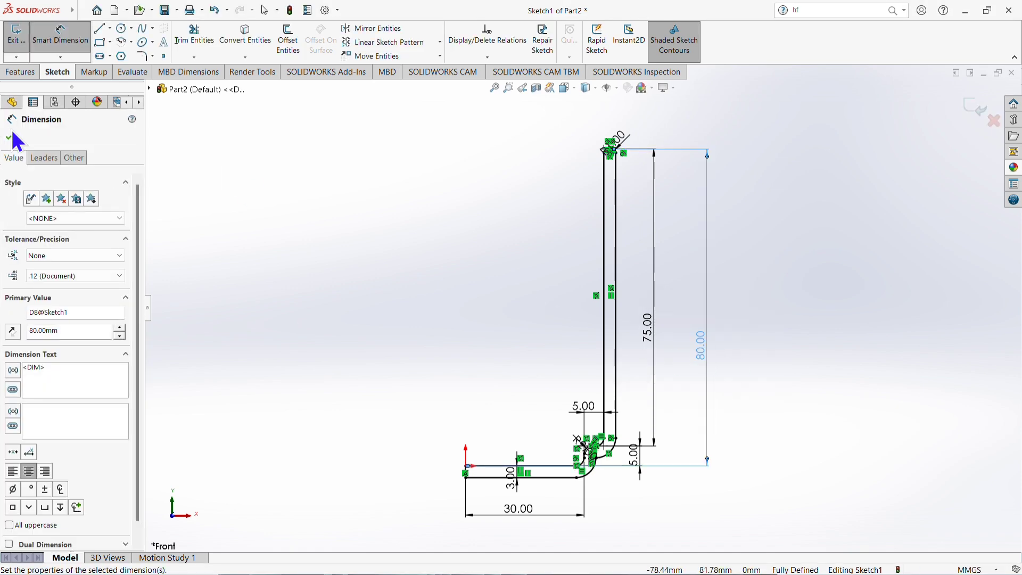
left_click(9, 137)
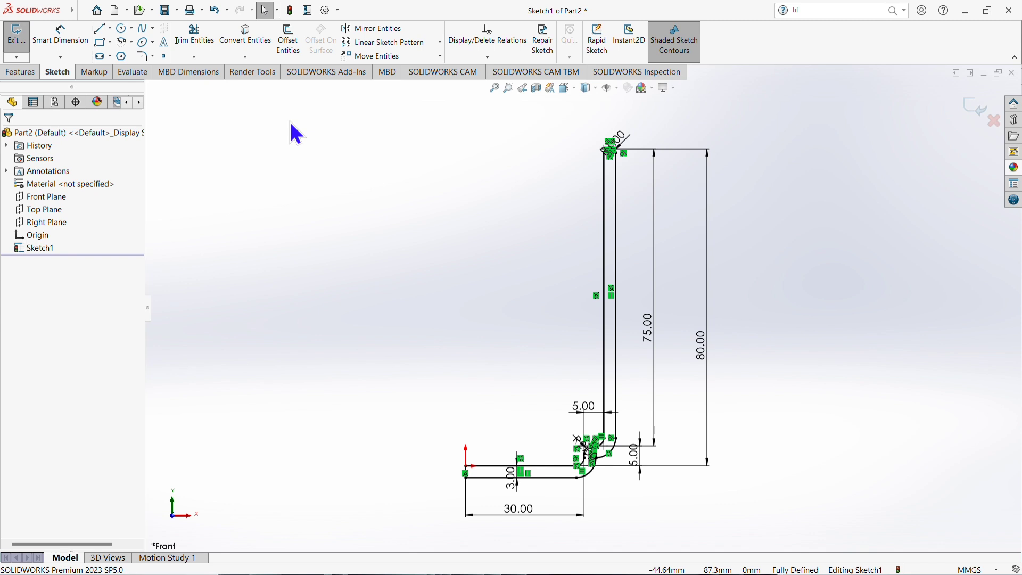
Draw a vertical centerline from the origin up past the top of the wall and end the line chain.
left_click(110, 29)
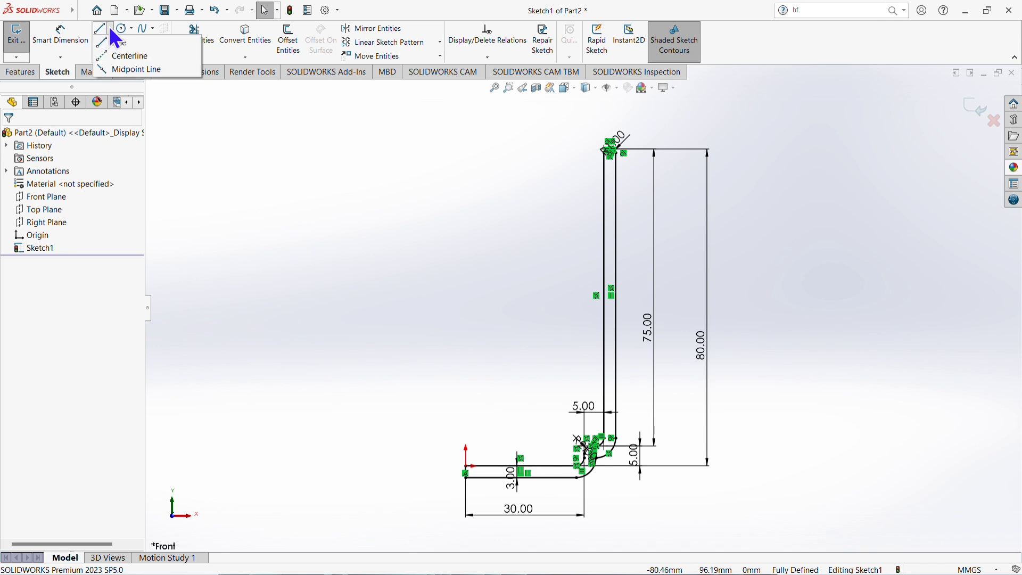
left_click(124, 56)
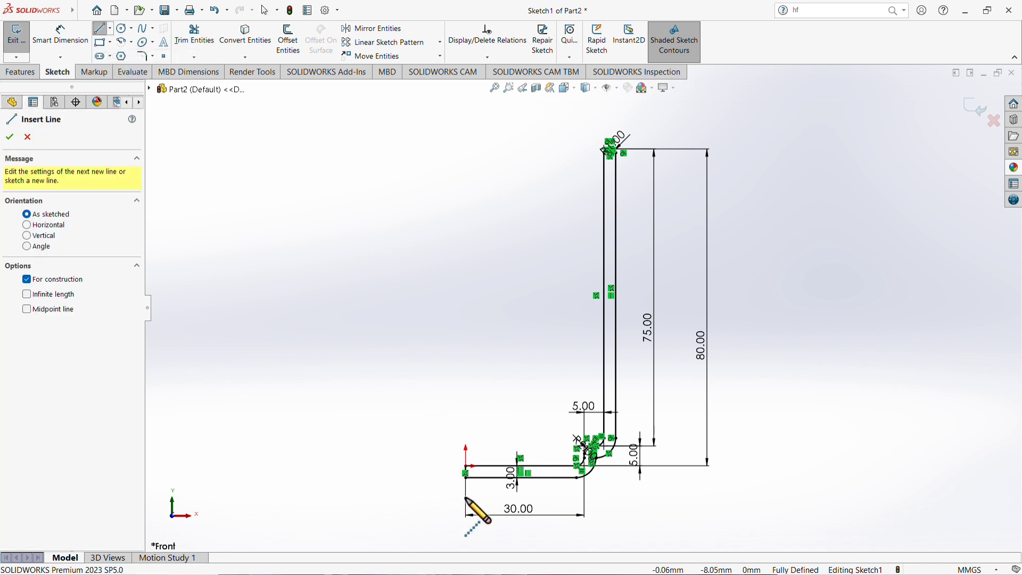
left_click(465, 467)
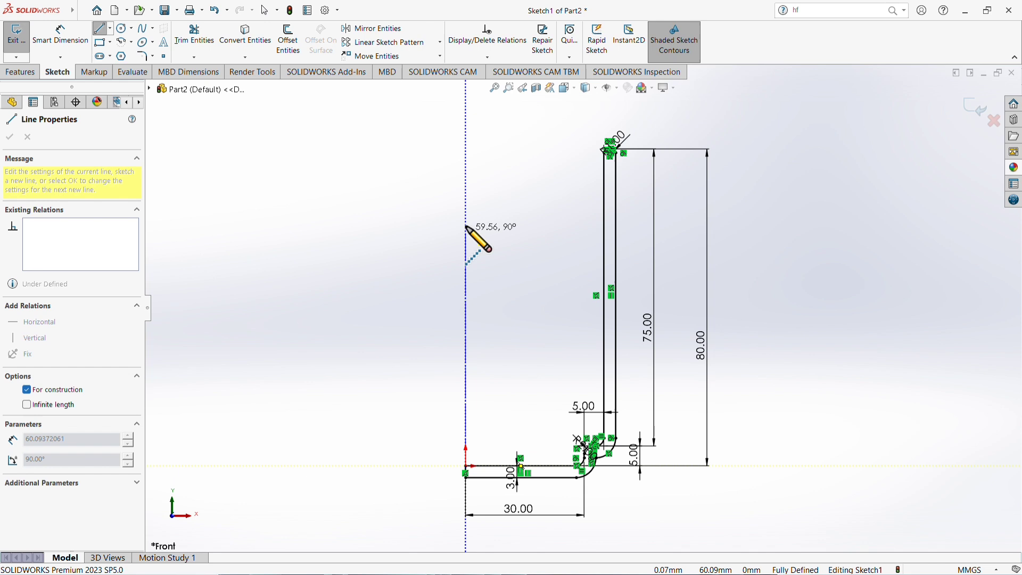
left_click(468, 127)
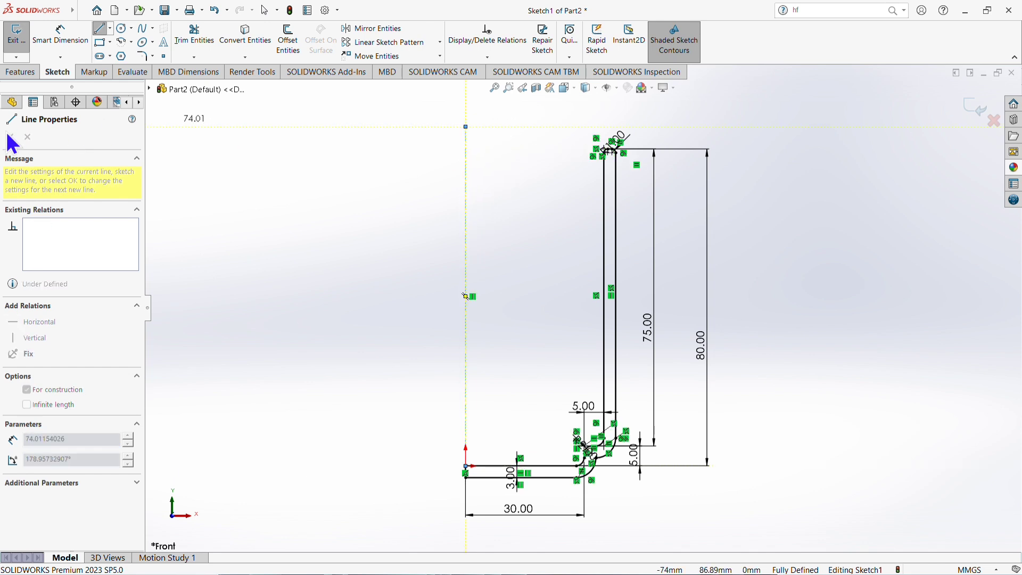
right_click(395, 128)
left_click(413, 137)
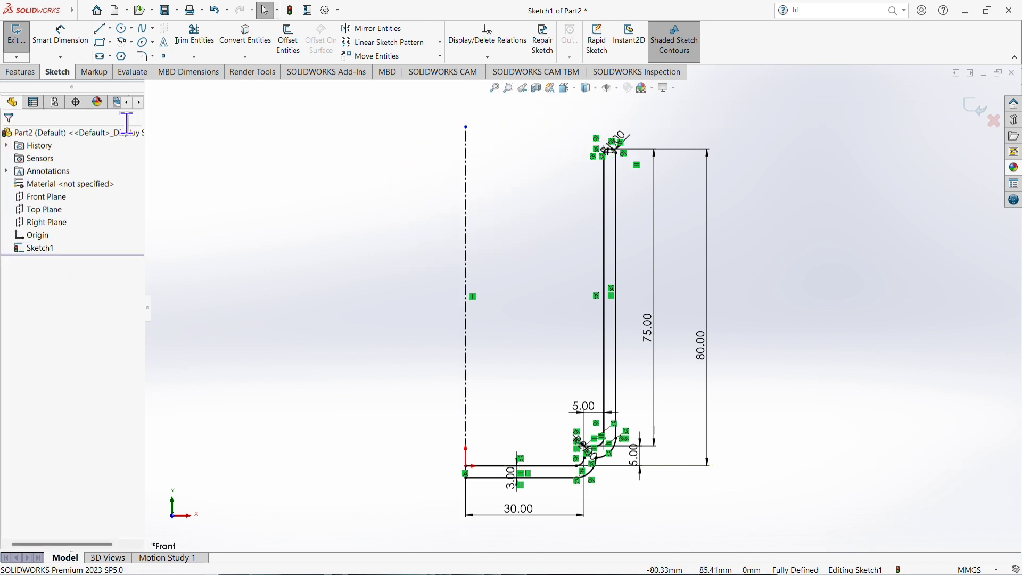
Exit the sketch and revolve the profile 360 degrees about the vertical centerline.
left_click(978, 117)
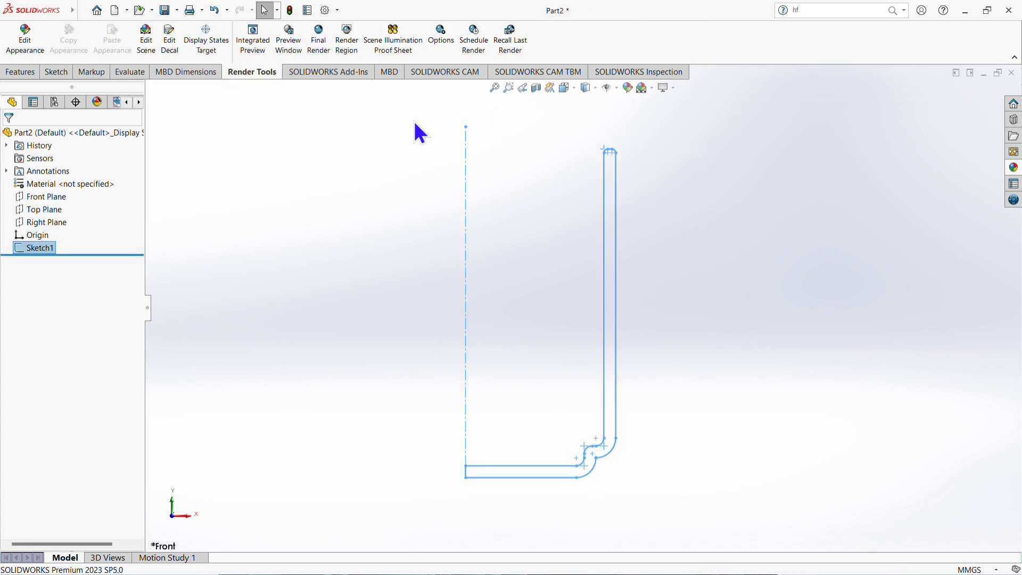
left_click(24, 75)
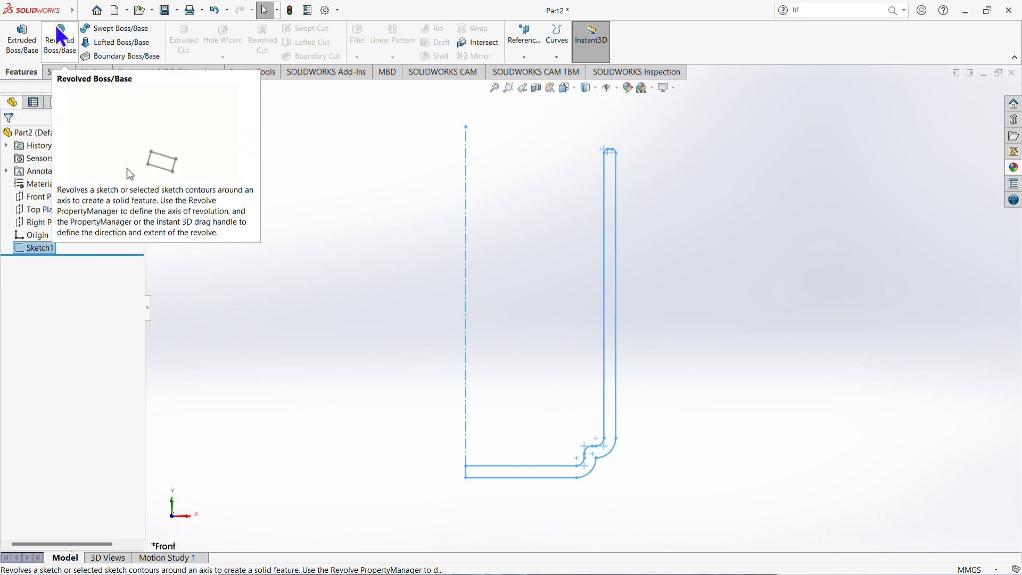
left_click(63, 45)
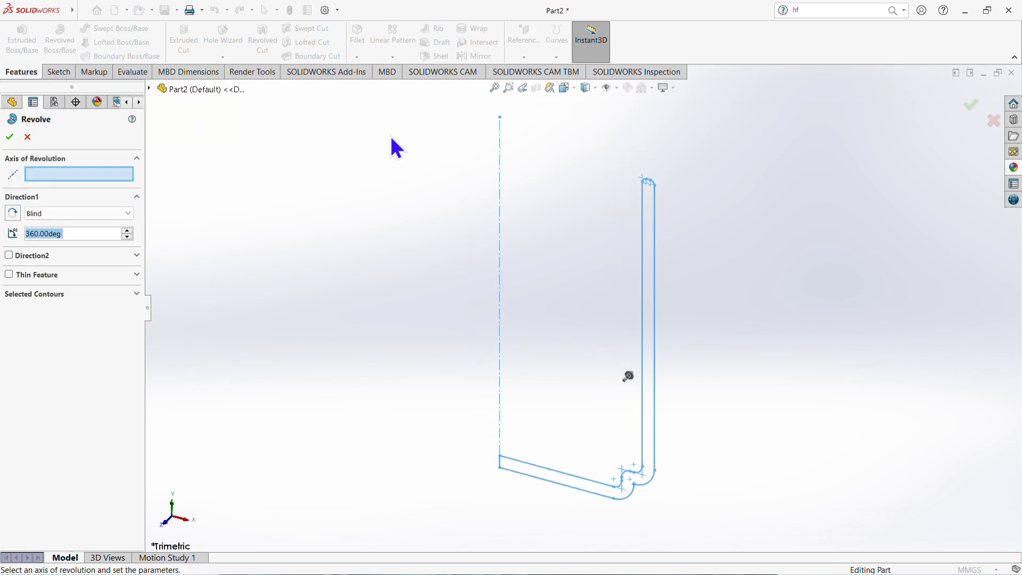
left_click(500, 210)
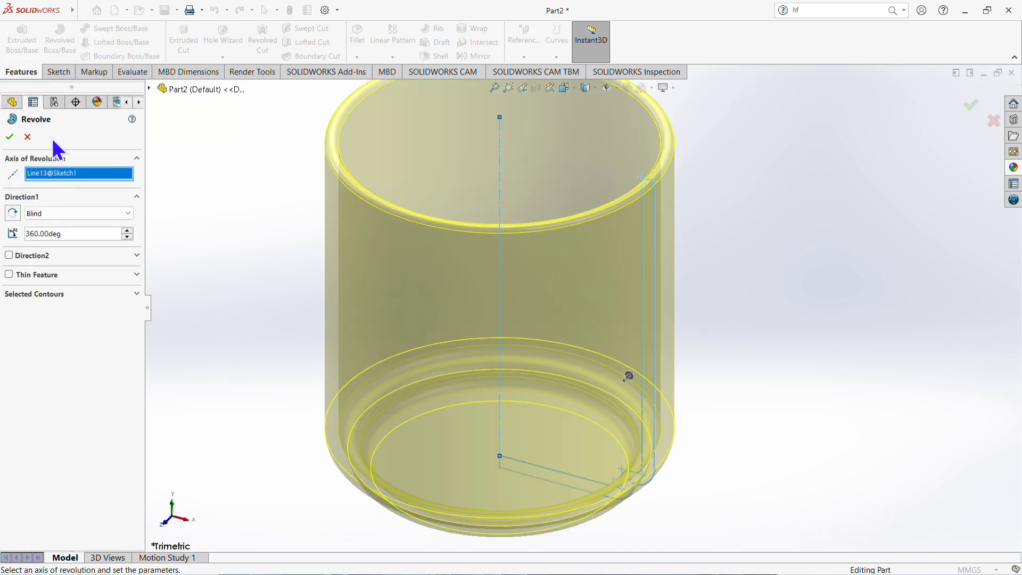
left_click(10, 136)
Clear the selection of the revolved cup and start a new sketch on the Right Plane.
scroll(775, 173, "down", 5)
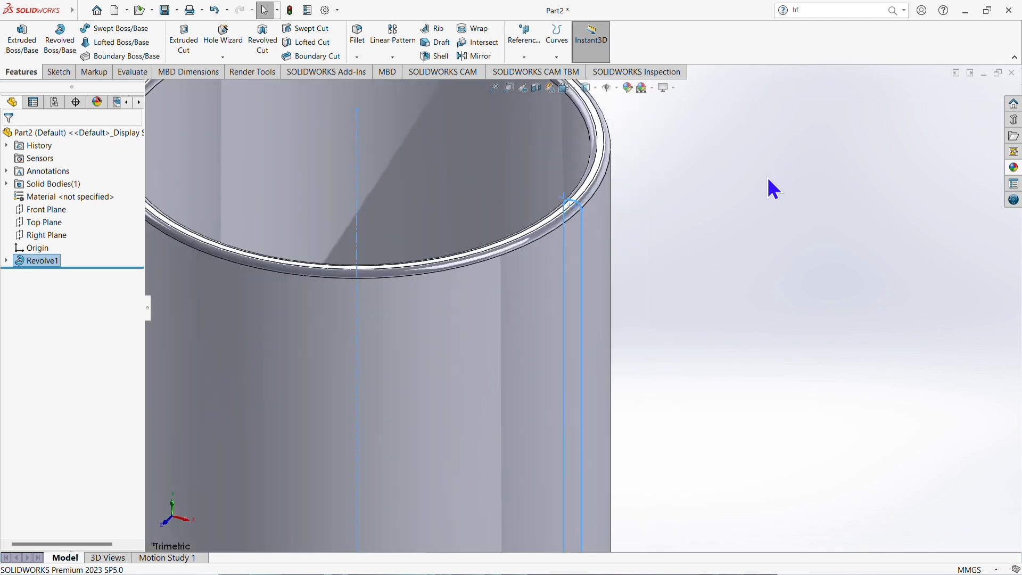
scroll(769, 187, "up", 6)
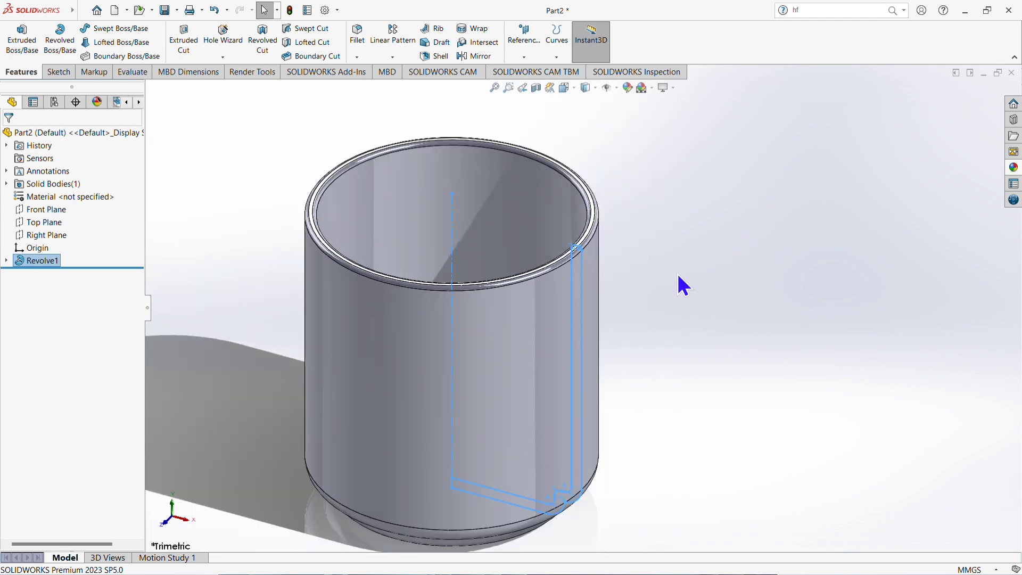
middle_click_drag(677, 275, 727, 227, "ctrl")
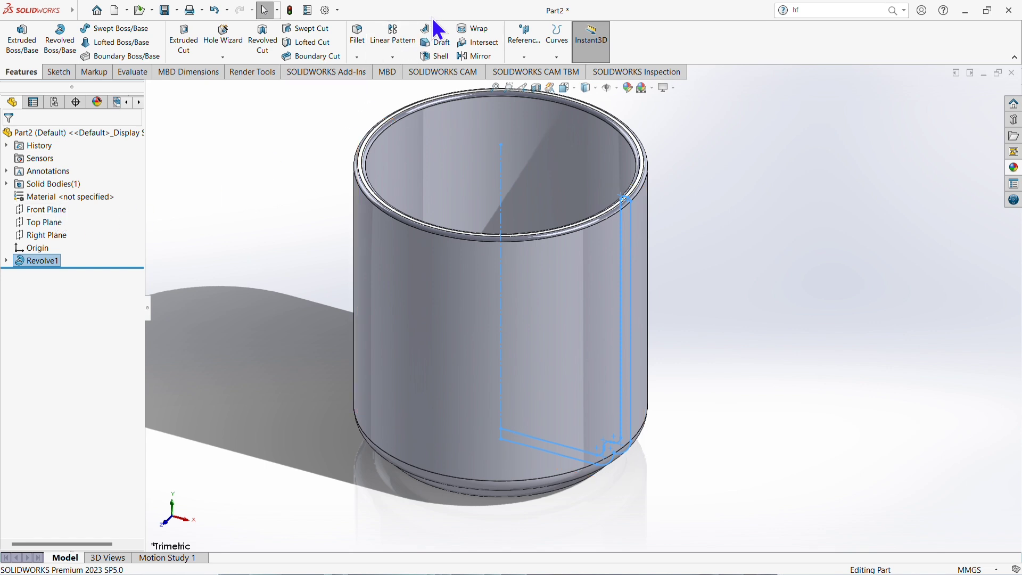
key("Escape")
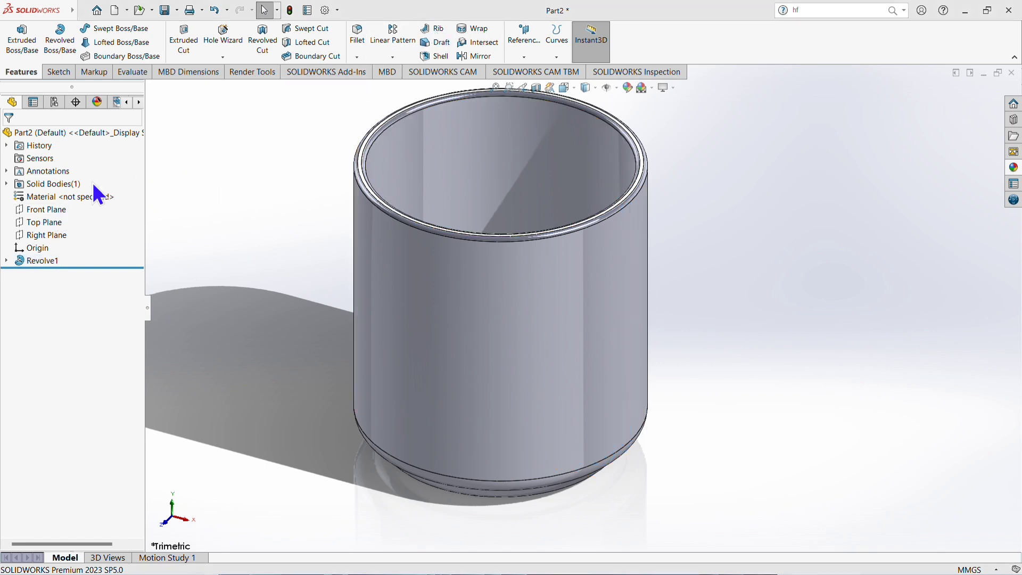
left_click(54, 232)
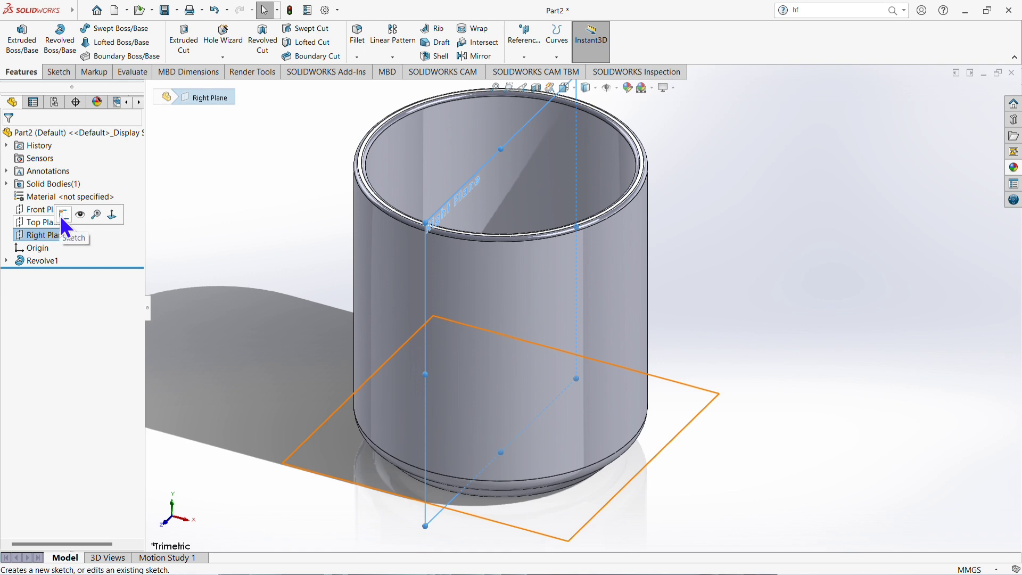
left_click(62, 215)
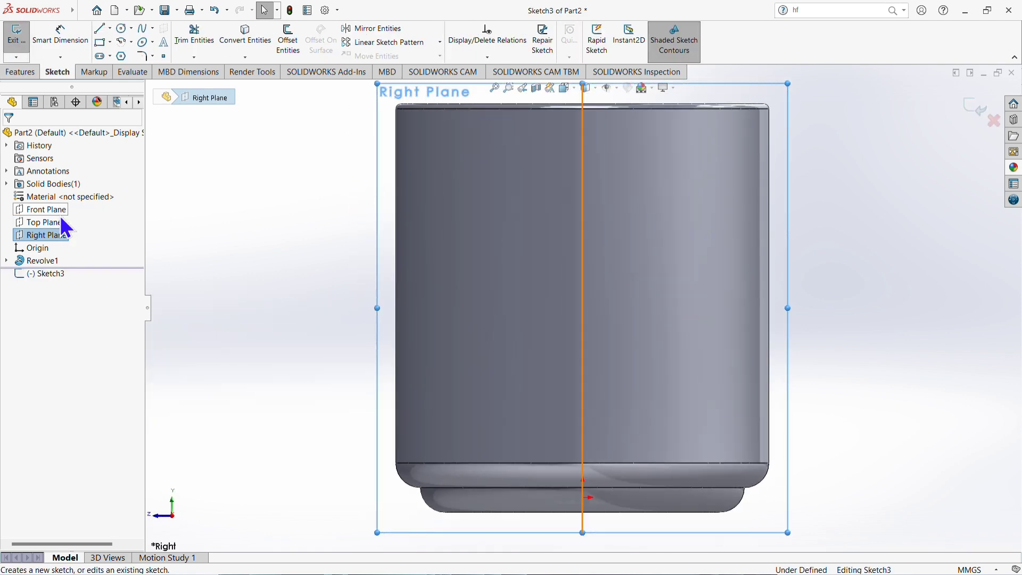
Sketch an open handle path from the cup's outer wall: a horizontal line about 24 mm long, a vertical line down, and a line slanting back to the wall.
scroll(798, 221, "down", 1)
scroll(775, 223, "up", 2)
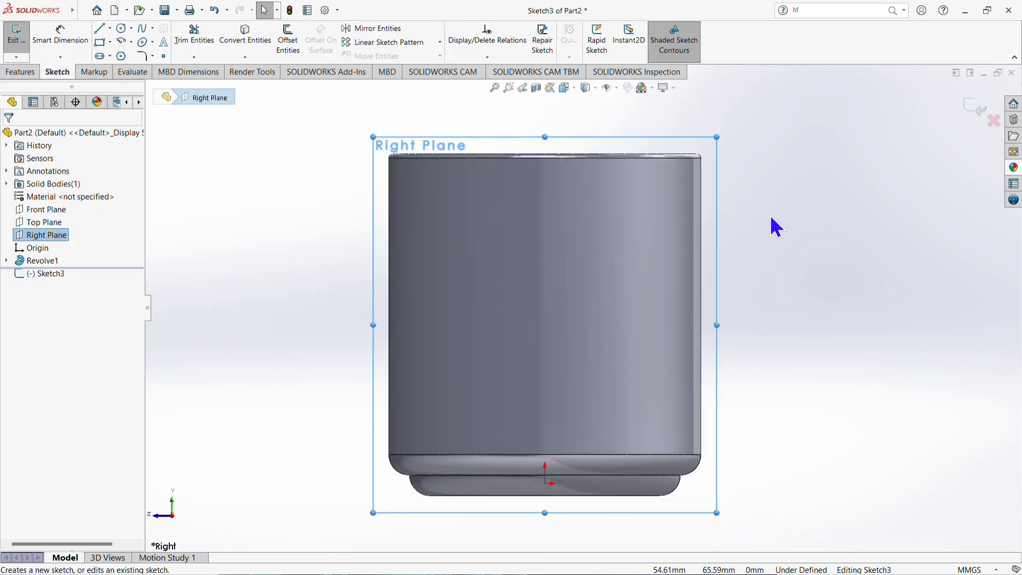
left_click(100, 29)
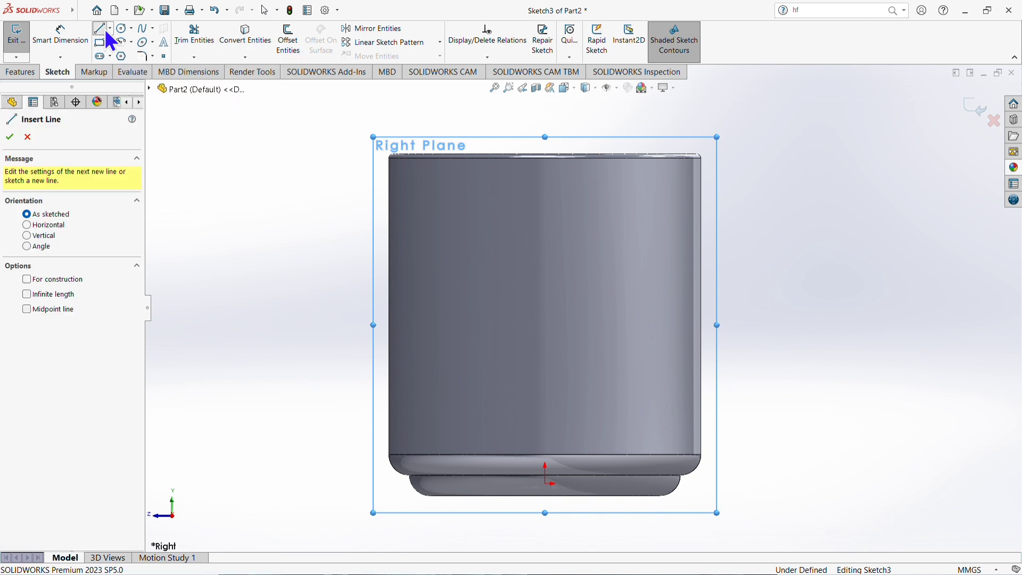
left_click(701, 213)
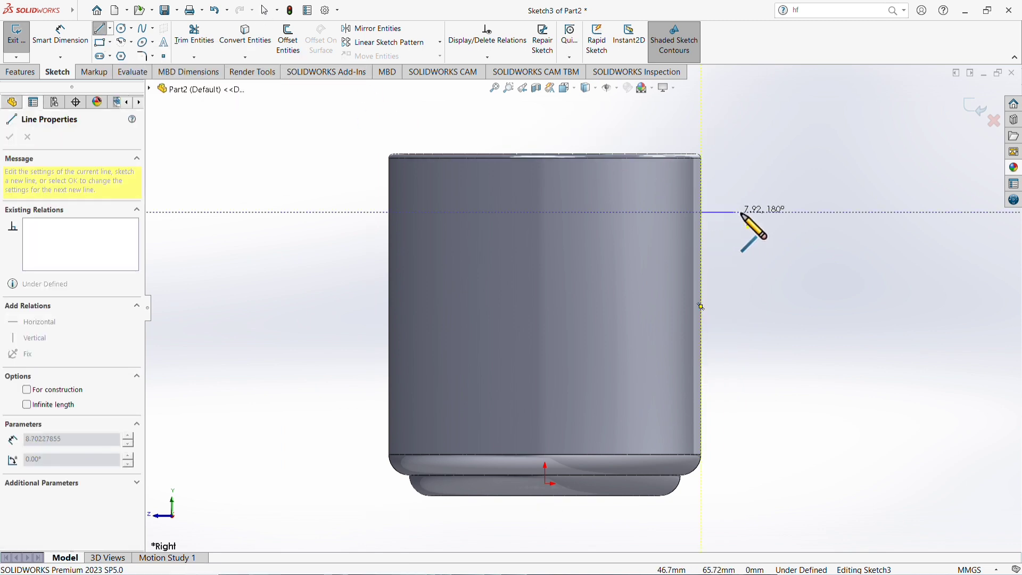
left_click(801, 213)
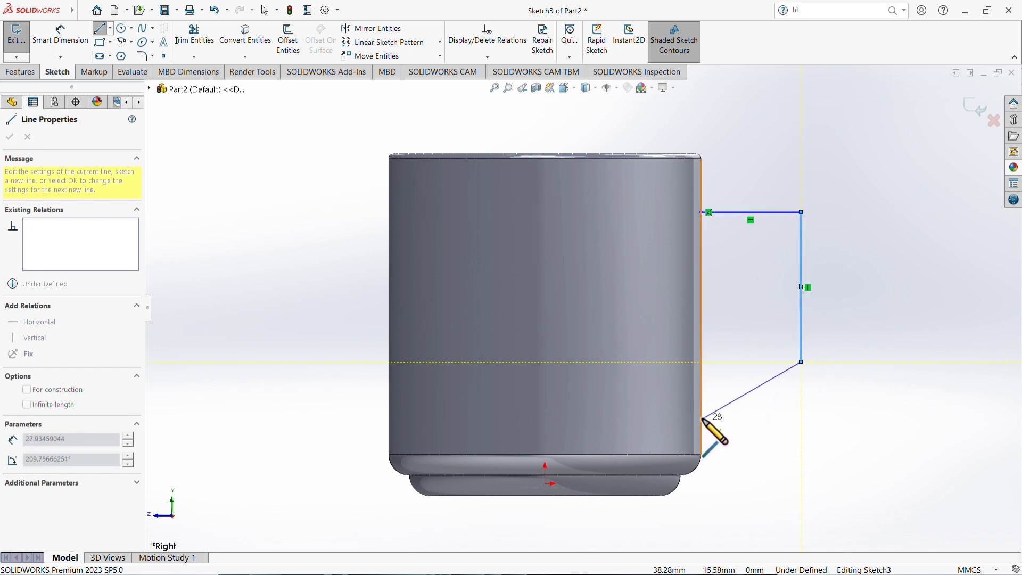
left_click(703, 418)
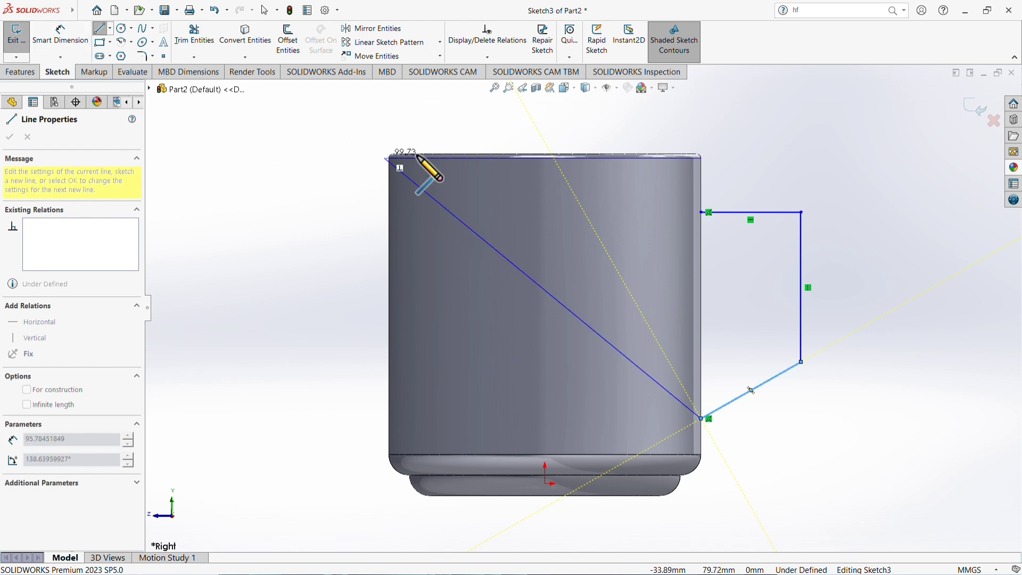
right_click(801, 135)
left_click(817, 141)
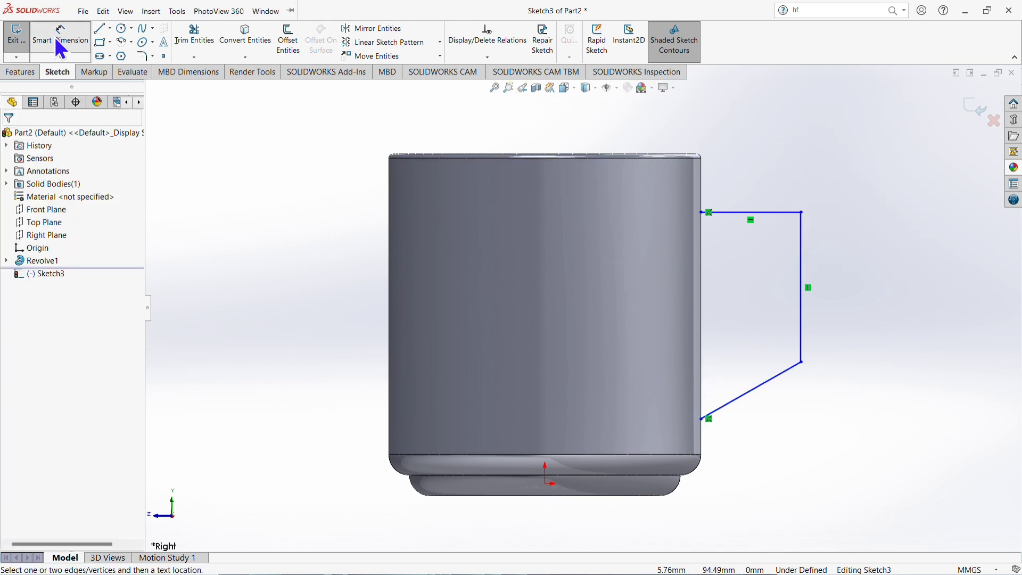
Dimension the distance from the cup's top rim to the handle path's horizontal line at 10 mm.
left_click(696, 154)
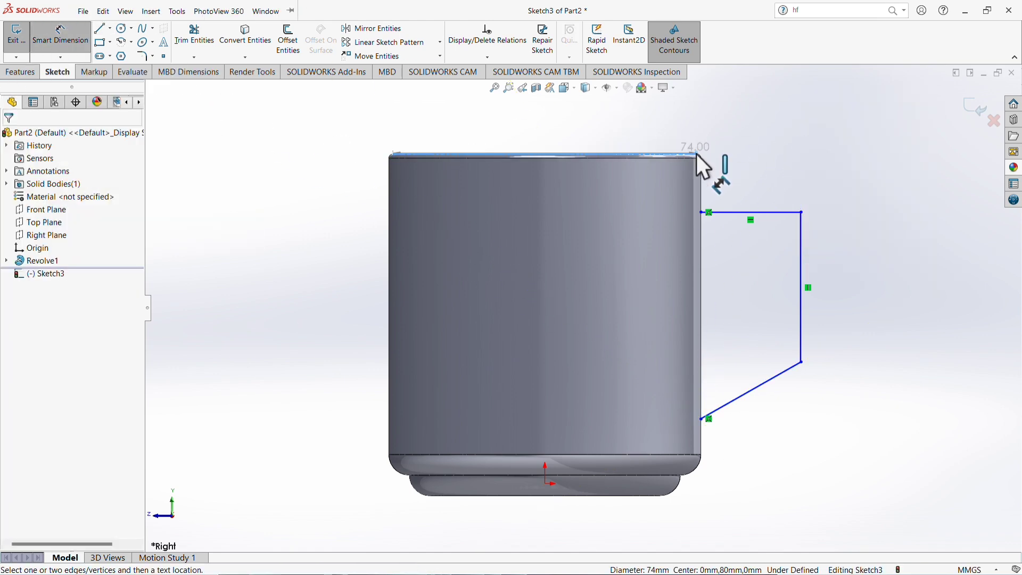
left_click(764, 212)
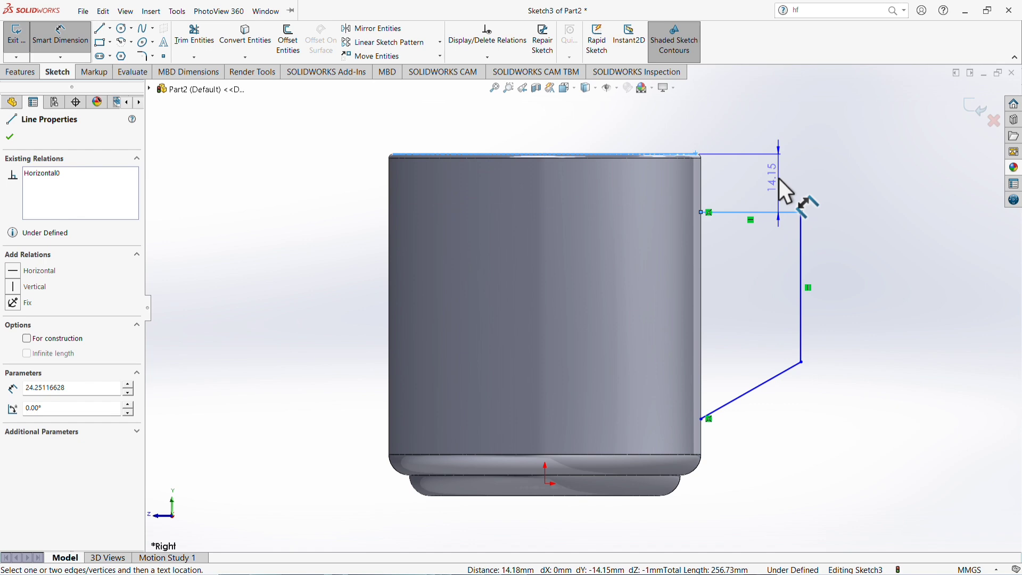
left_click(786, 191)
type("10")
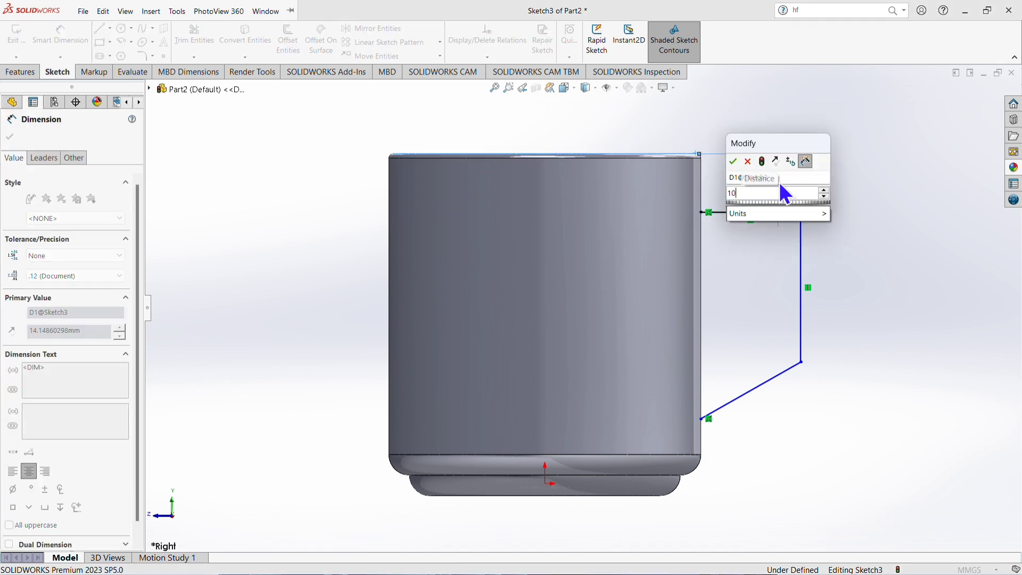
key("Return")
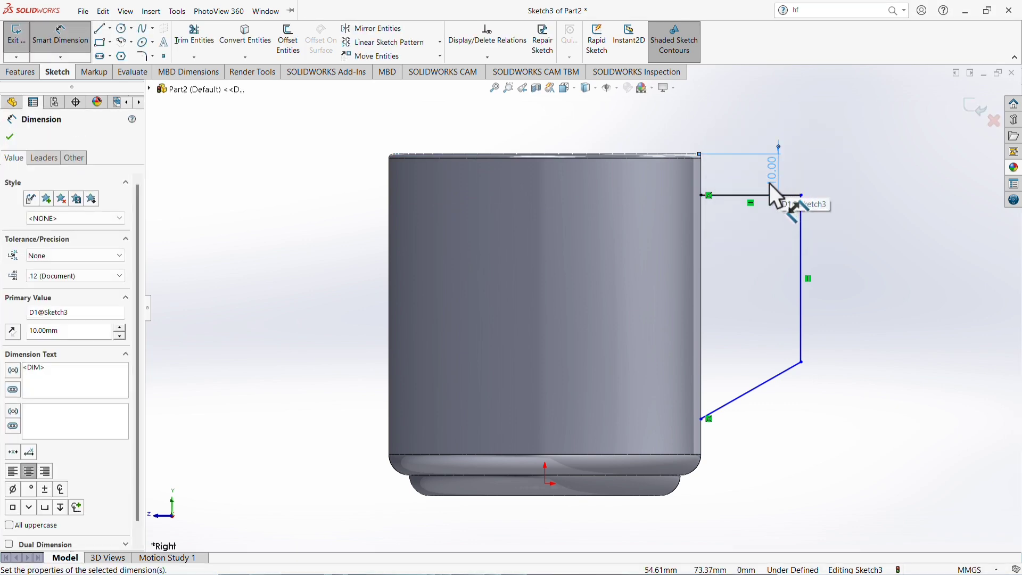
Dimension the handle path's horizontal line at 20 mm and its vertical line at 40 mm.
left_click(755, 195)
left_click(755, 225)
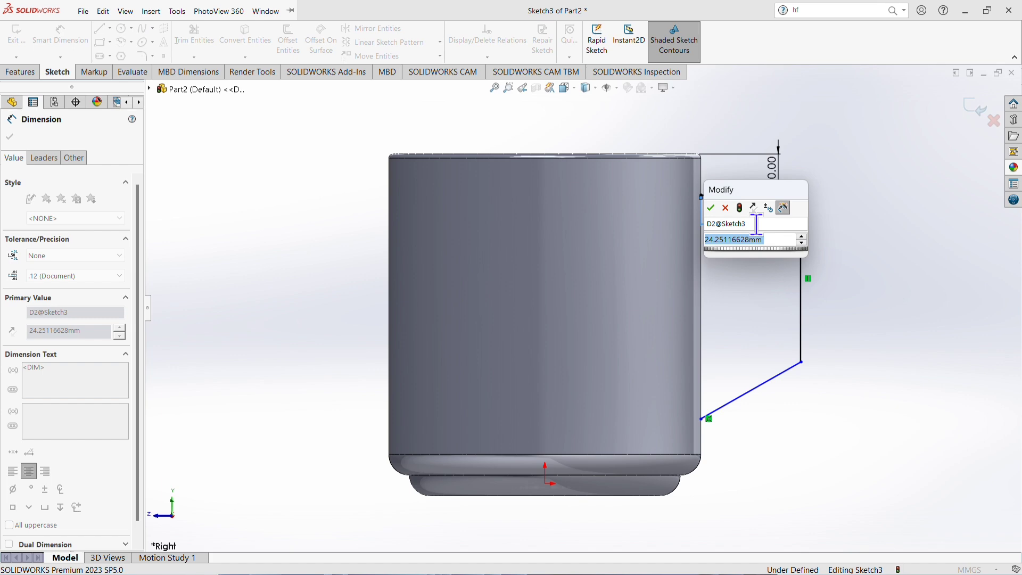
type("20")
key("Return")
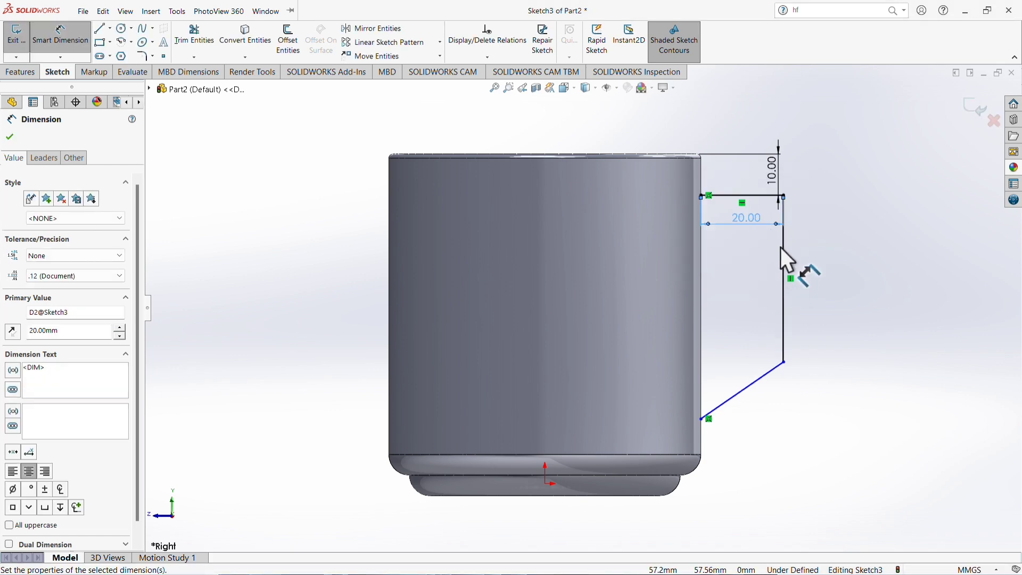
left_click(783, 253)
left_click(822, 261)
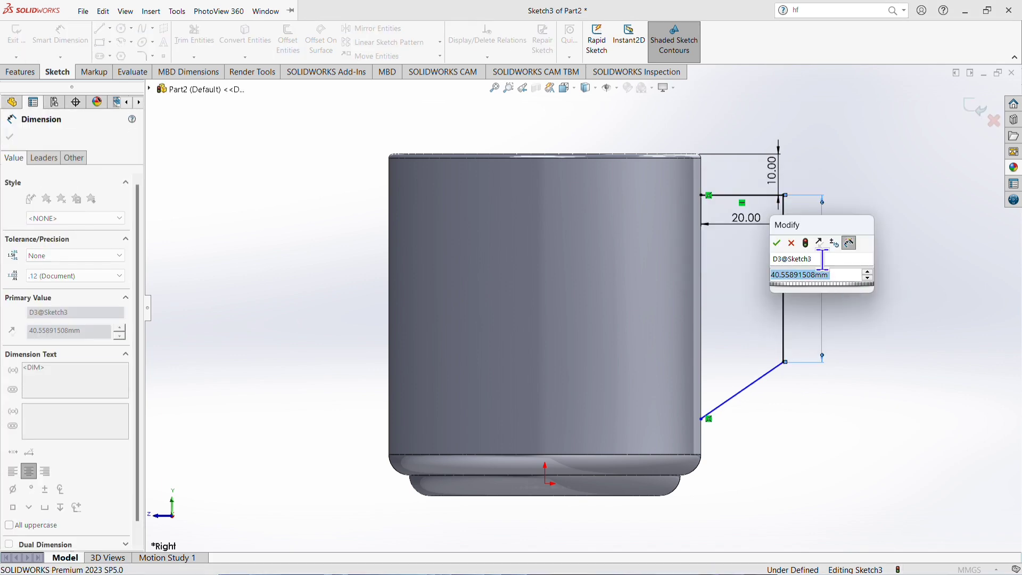
type("40")
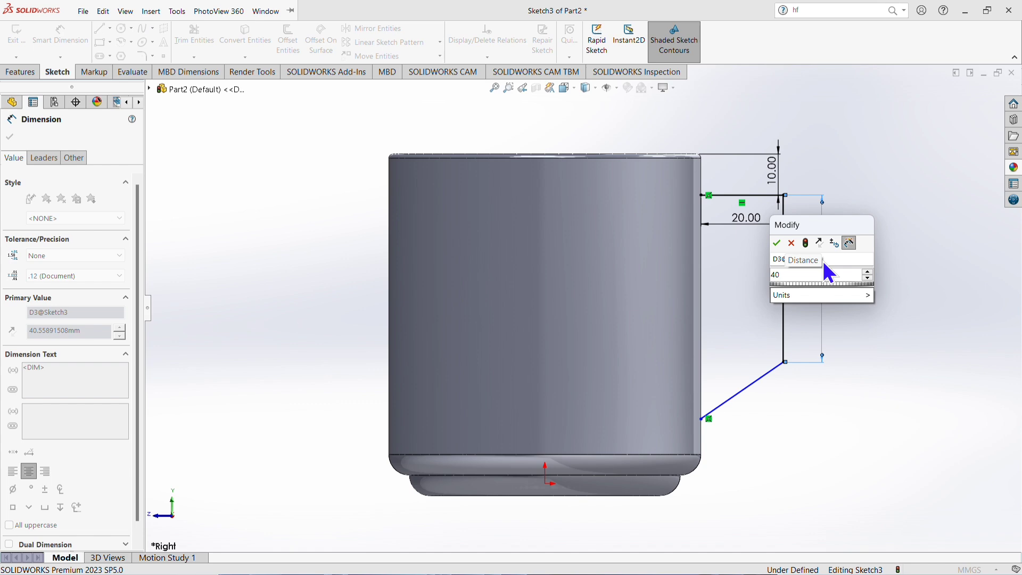
key("Return")
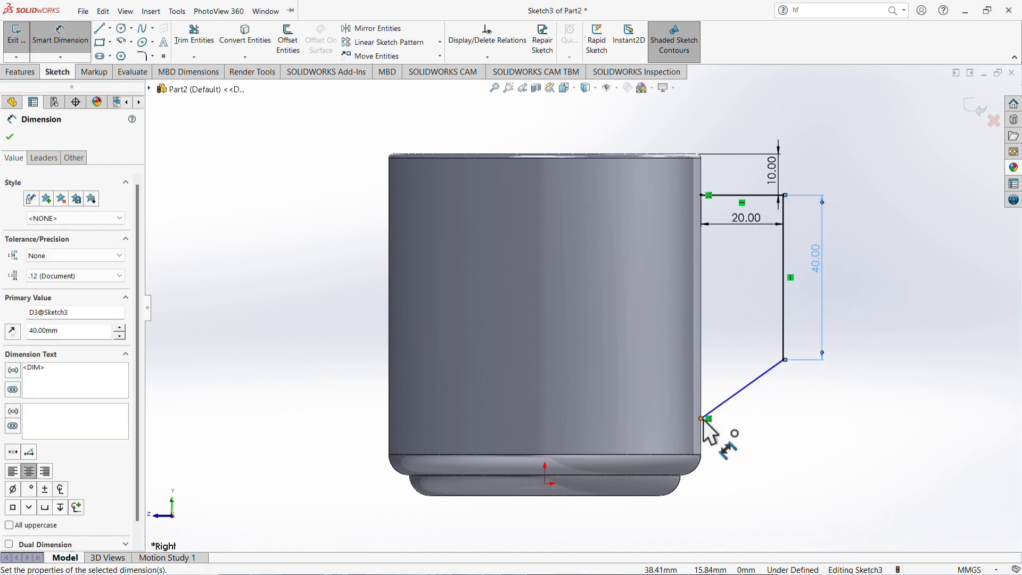
Dimension the height from the cup's bottom edge to the slanted line's endpoint on the wall at 20 mm and finish dimensioning.
left_click(702, 420)
left_click(657, 496)
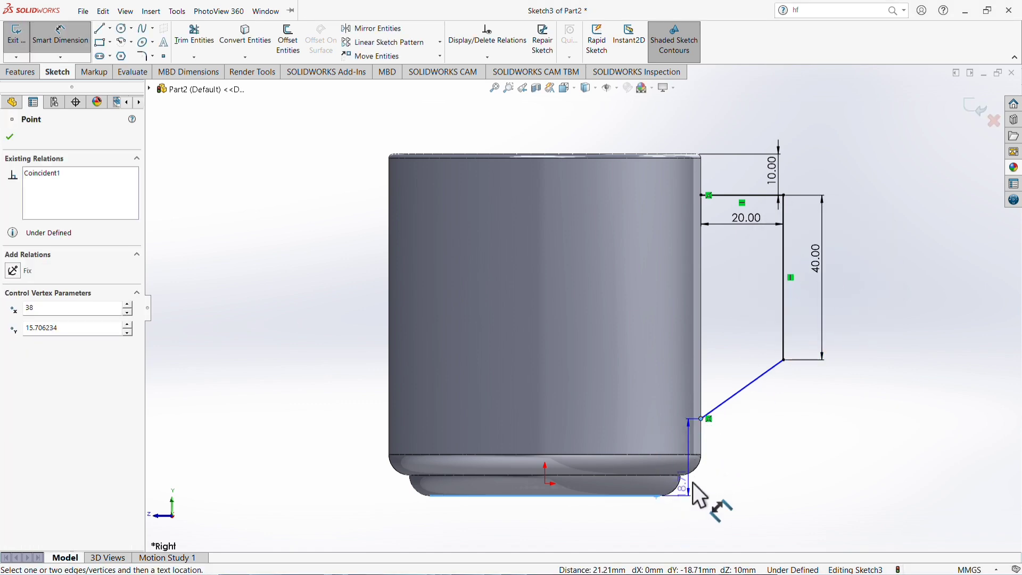
left_click(737, 468)
type("20")
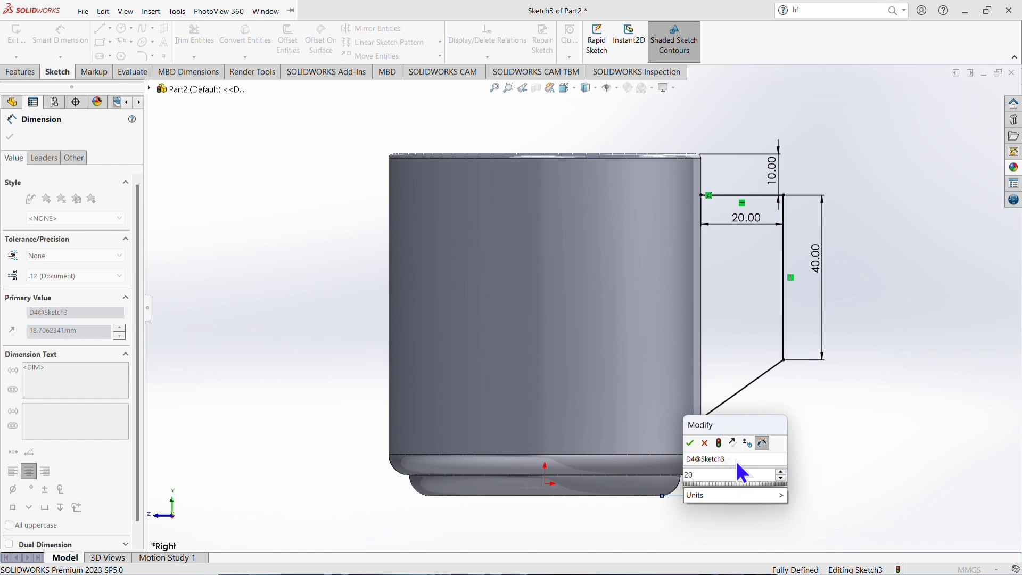
key("Return")
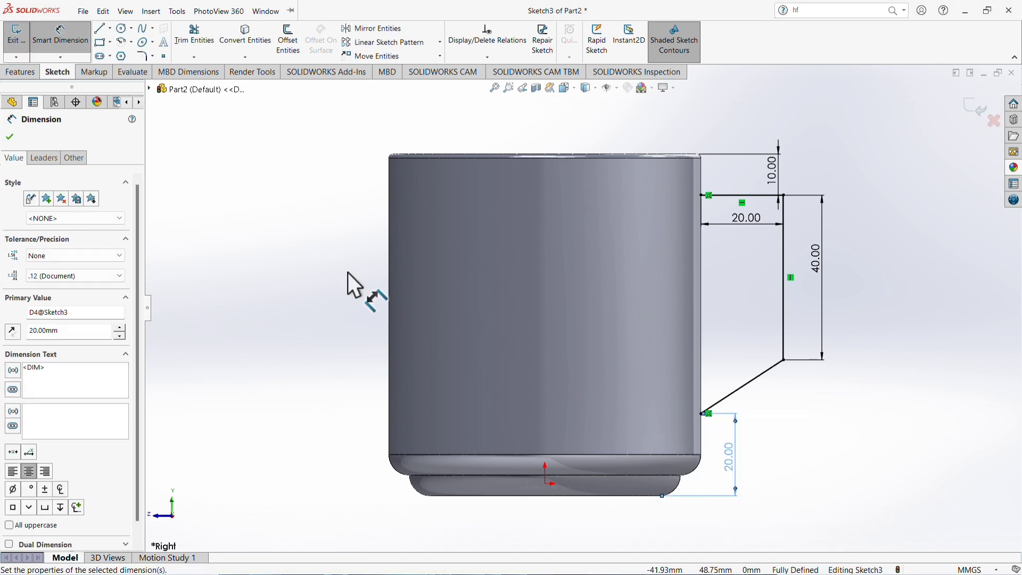
left_click(9, 137)
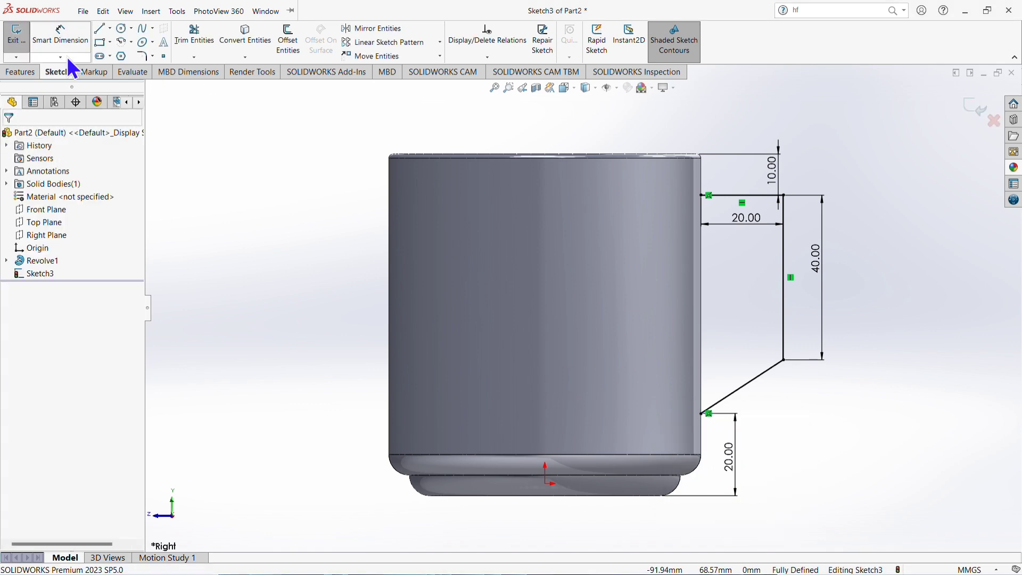
Apply 10 mm sketch fillets to both corners of the handle path and exit the sketch.
left_click(142, 57)
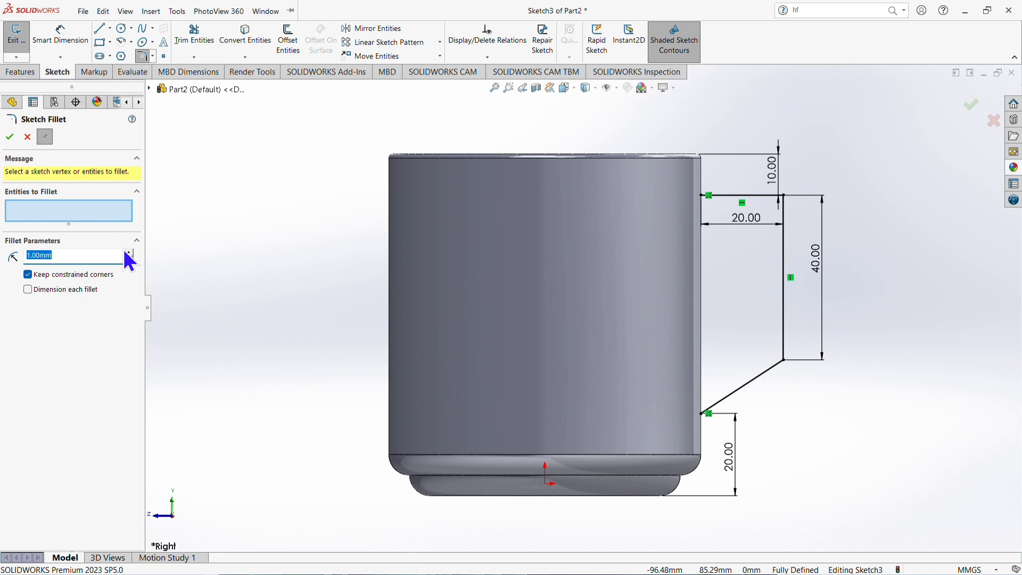
type("10")
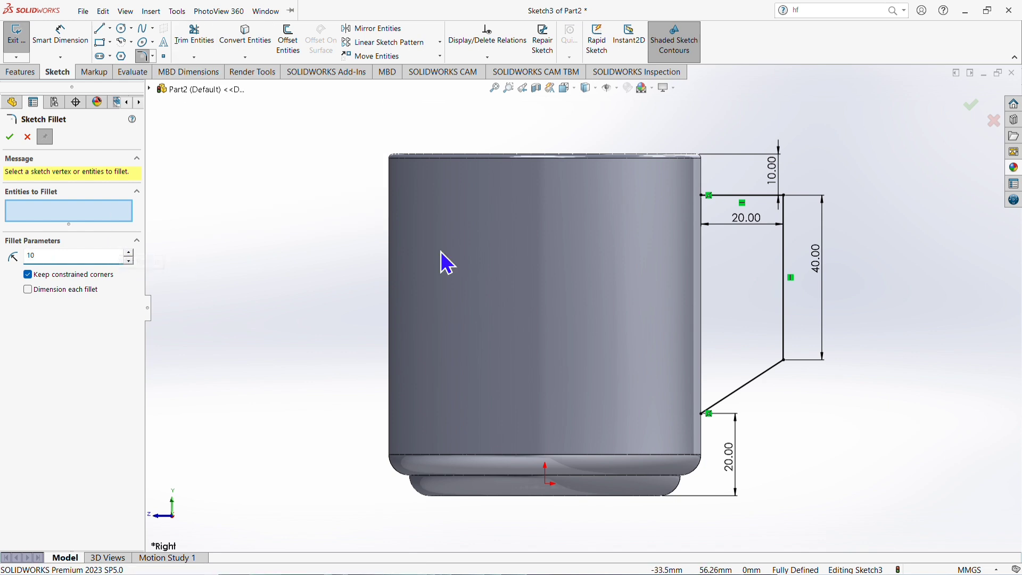
left_click(749, 195)
left_click(784, 226)
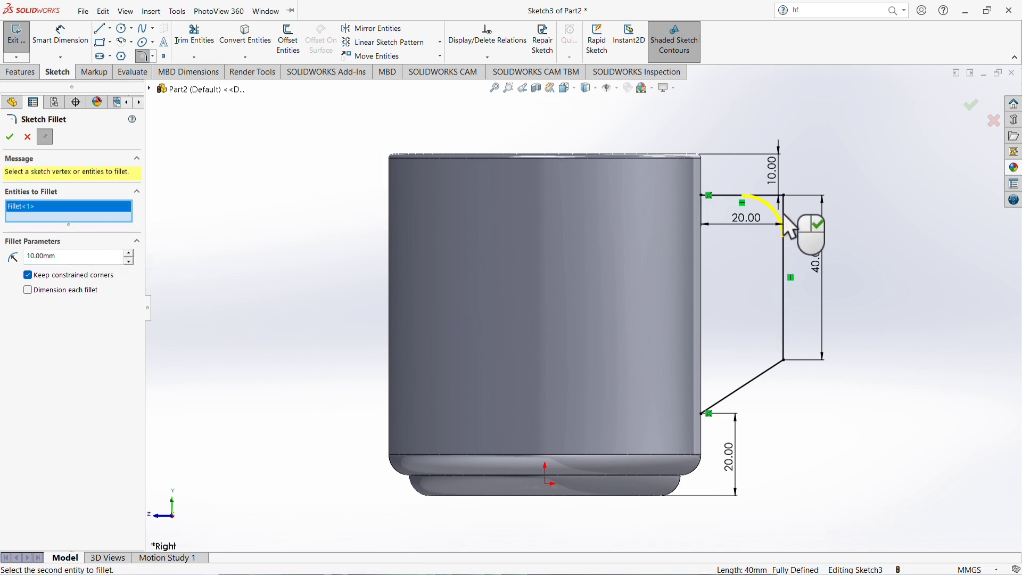
left_click(775, 367)
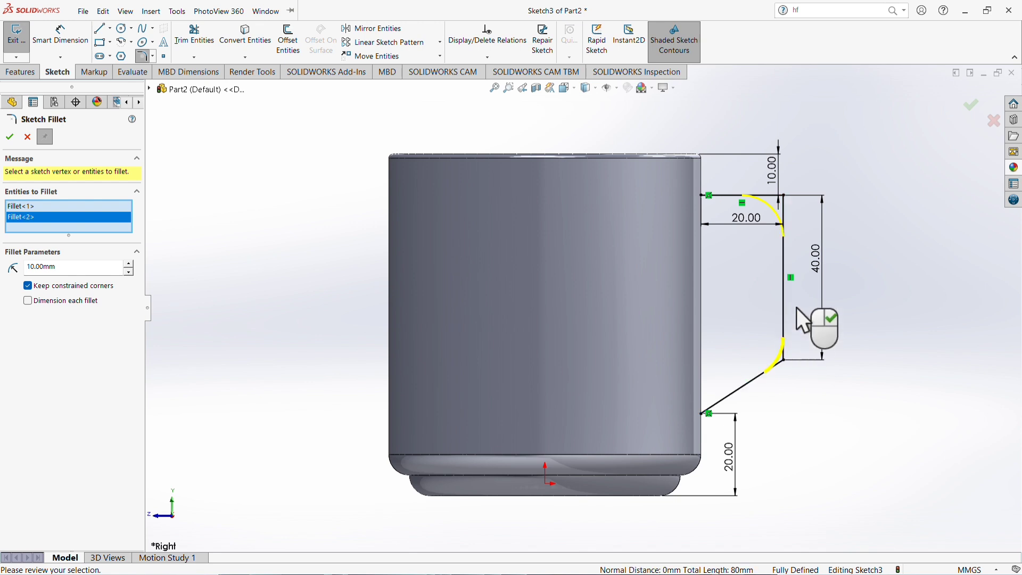
left_click(11, 137)
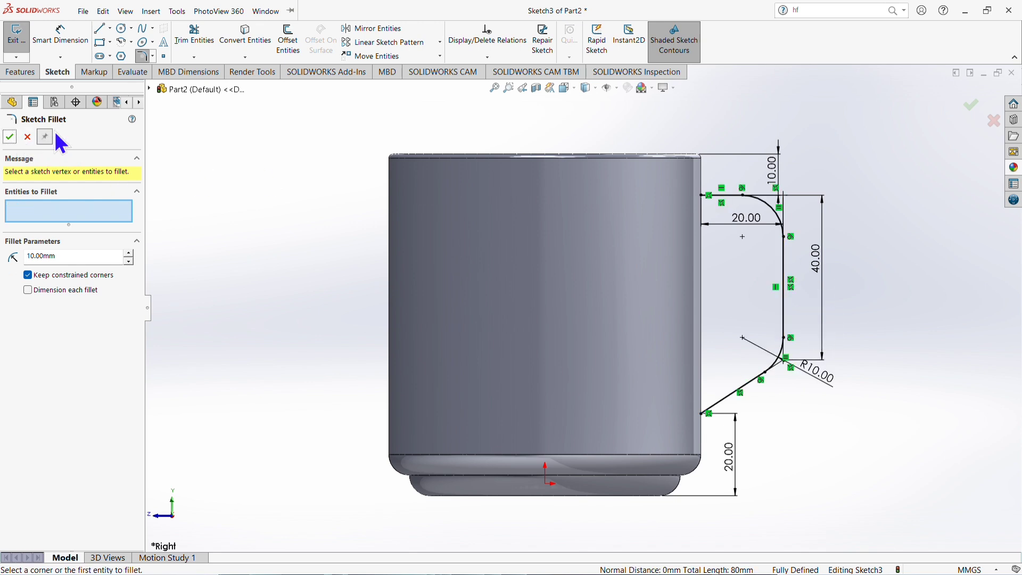
left_click(978, 112)
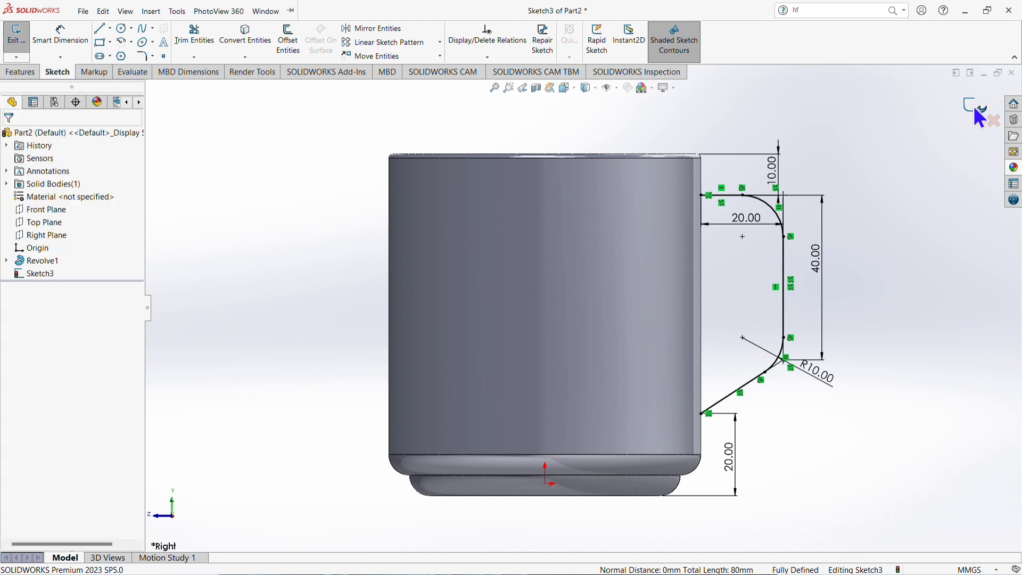
left_click(970, 113)
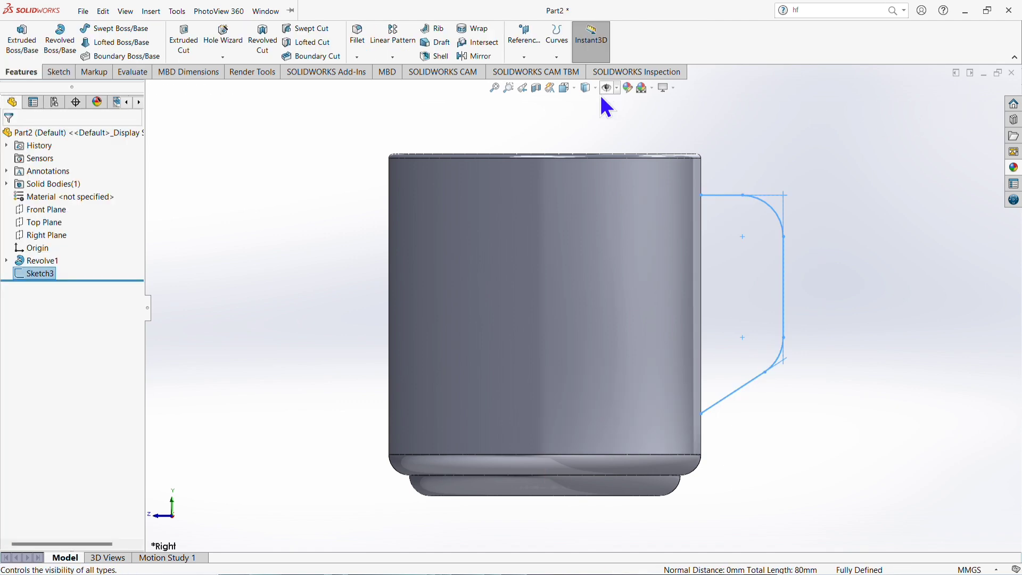
Create a reference plane tangent to the cup's outer cylindrical face and coincident with the handle path's upper endpoint.
left_click(568, 88)
left_click(620, 119)
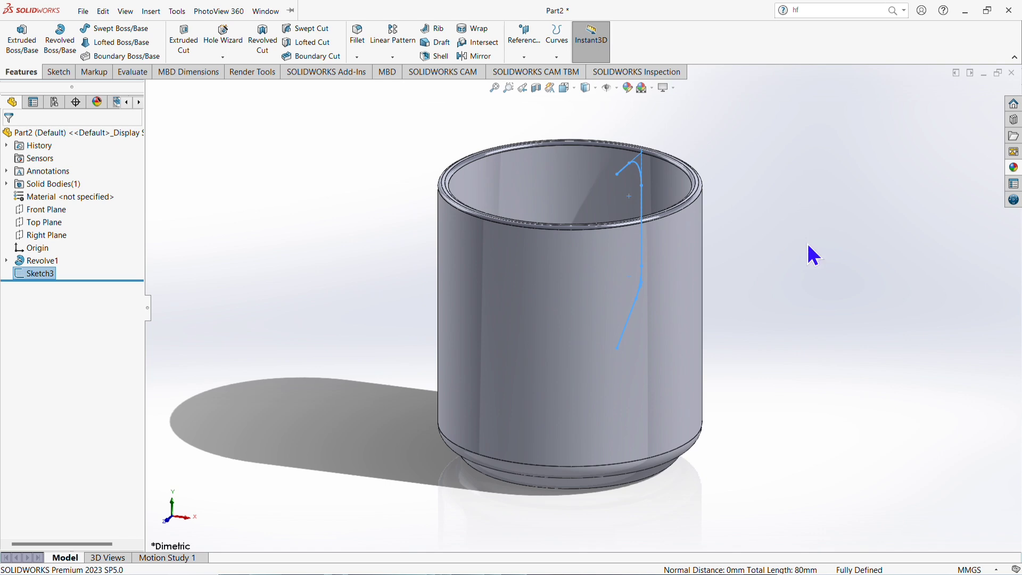
middle_click_drag(809, 247, 742, 361)
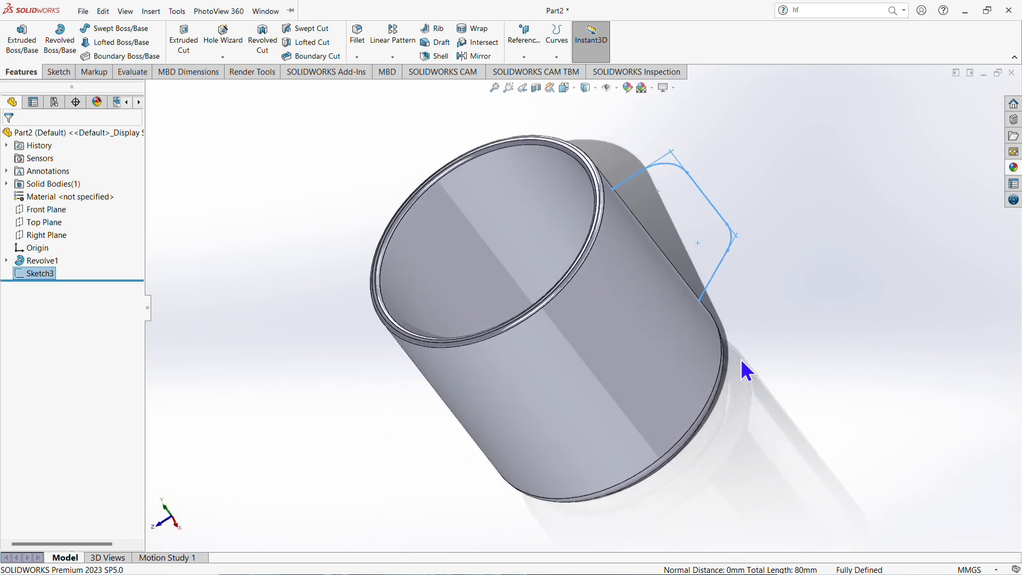
left_click(524, 58)
left_click(532, 70)
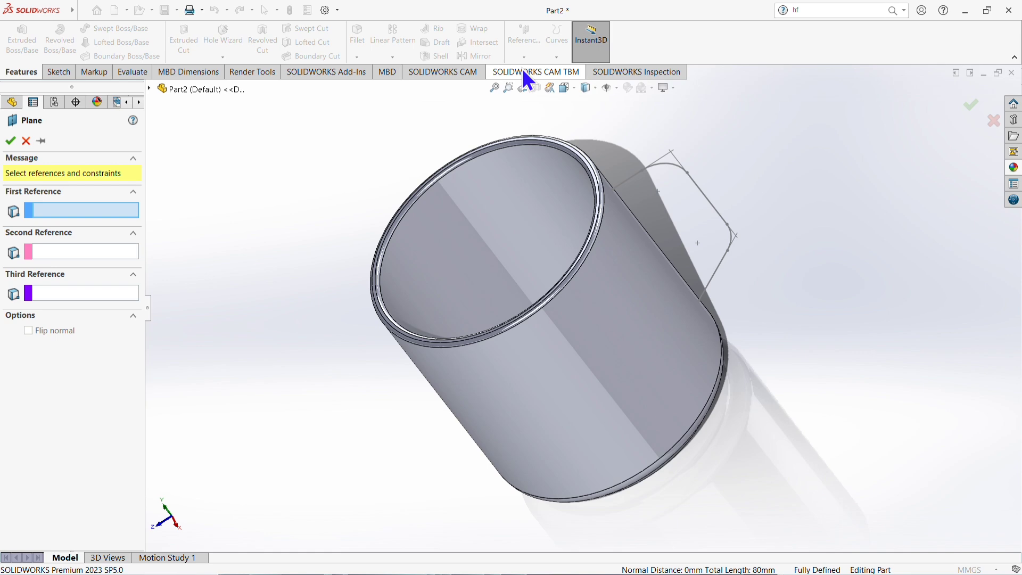
left_click(627, 235)
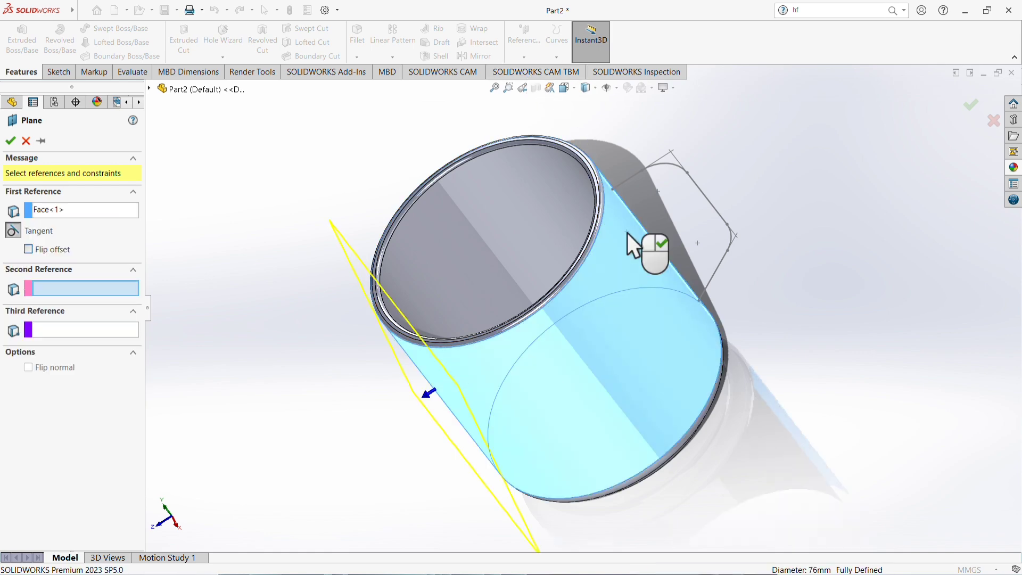
left_click(613, 190)
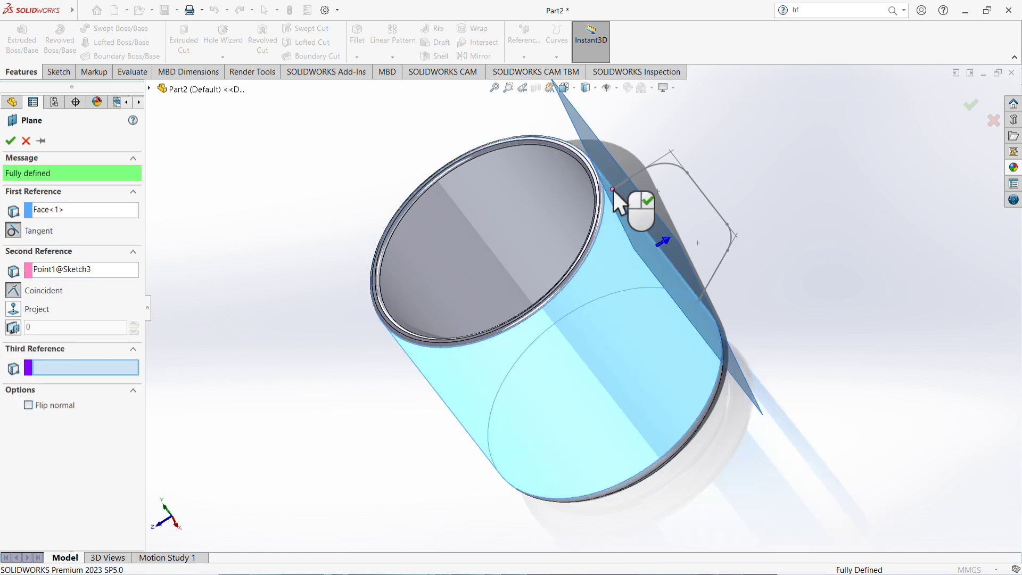
left_click(10, 140)
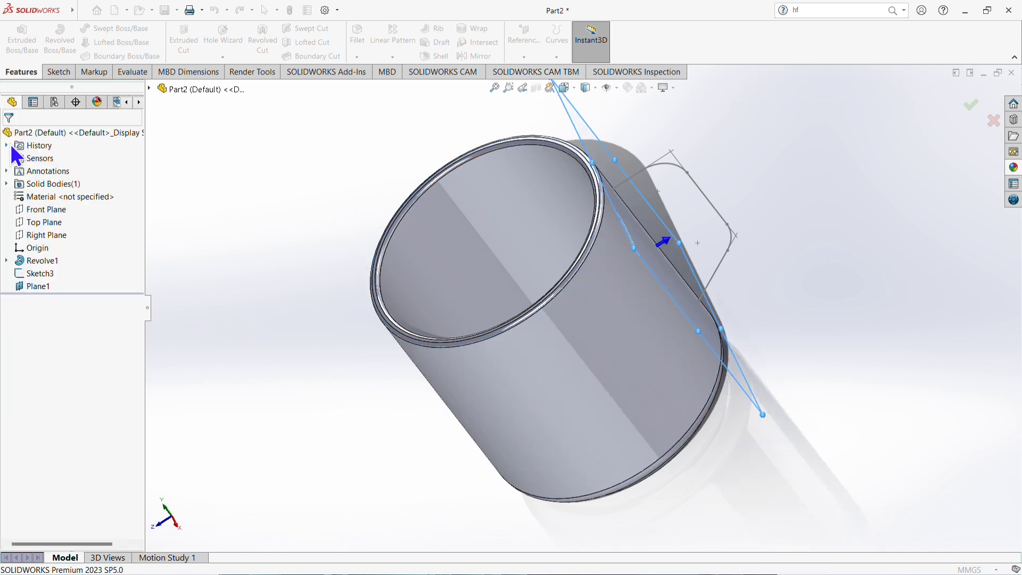
Open a sketch on the new tangent plane and draw a circle of about 4.55 mm radius centred on the sketch origin.
right_click(37, 288)
left_click(45, 267)
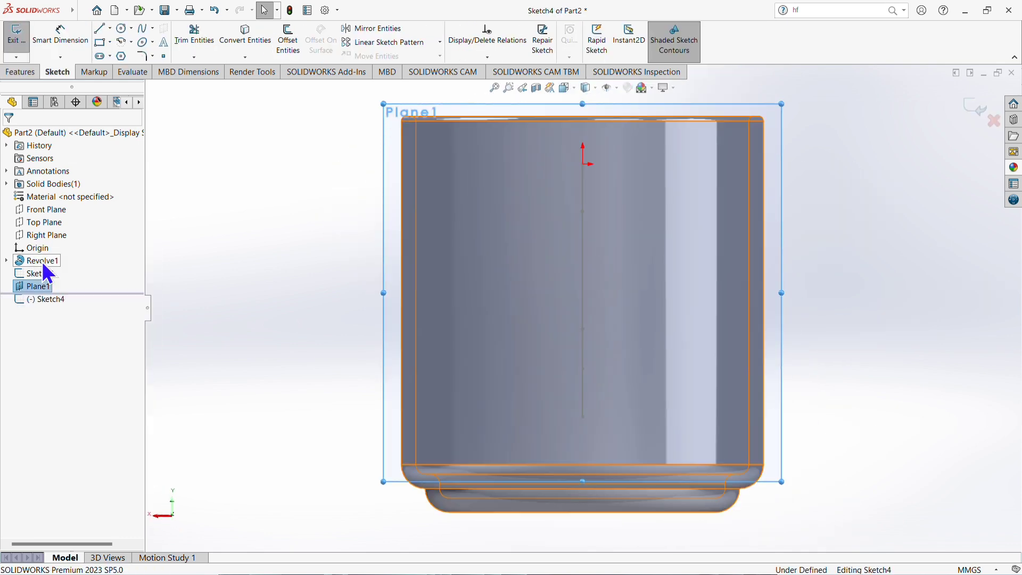
left_click(126, 32)
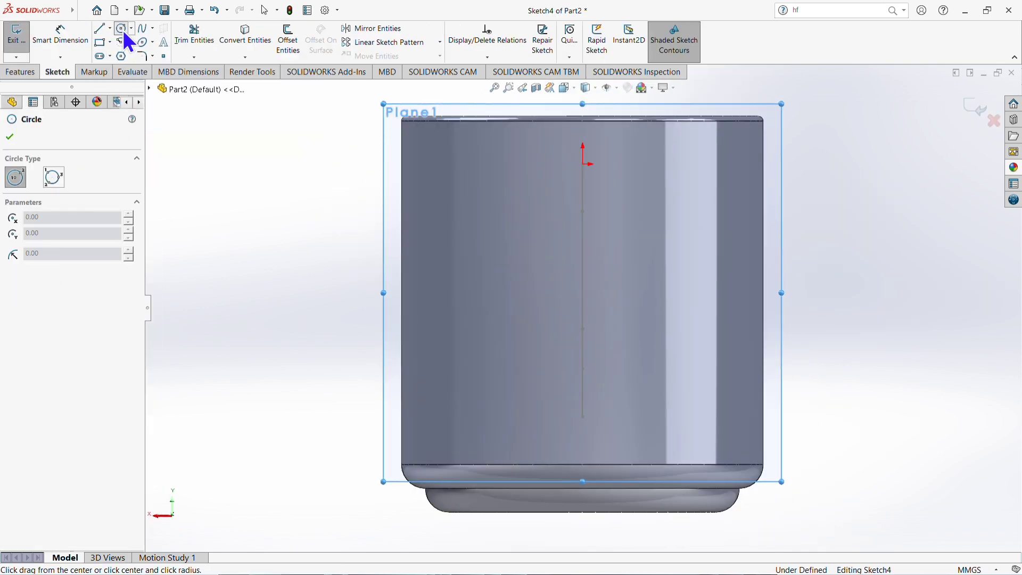
left_click(583, 165)
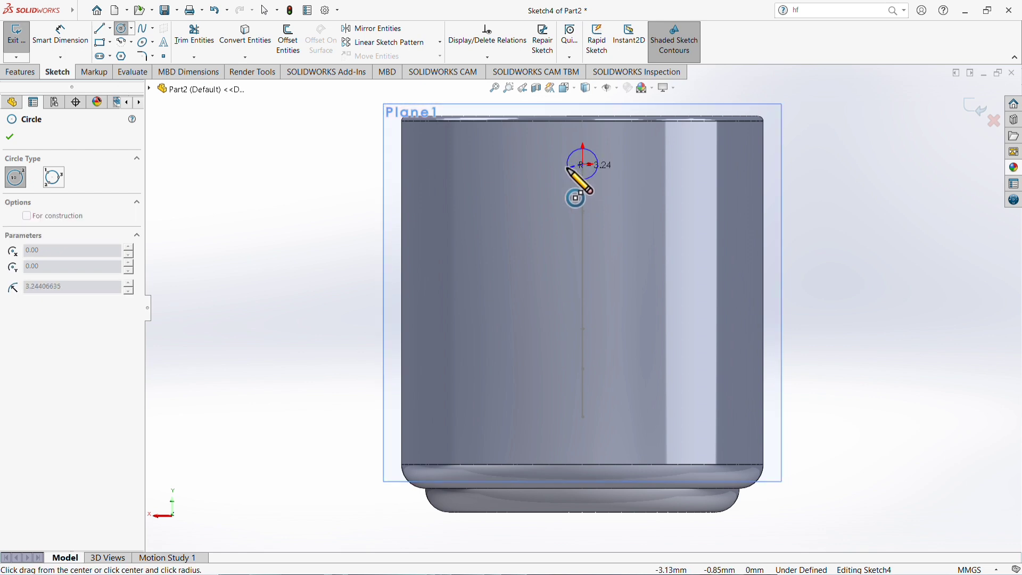
left_click(563, 170)
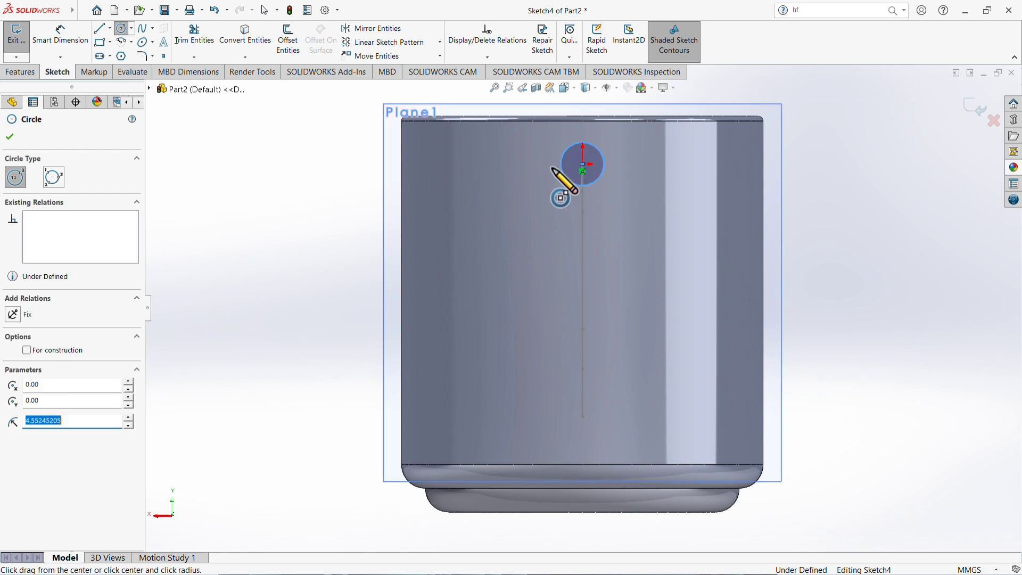
left_click(10, 137)
Dimension the handle circle's diameter at 10 mm and exit the sketch.
left_click(69, 47)
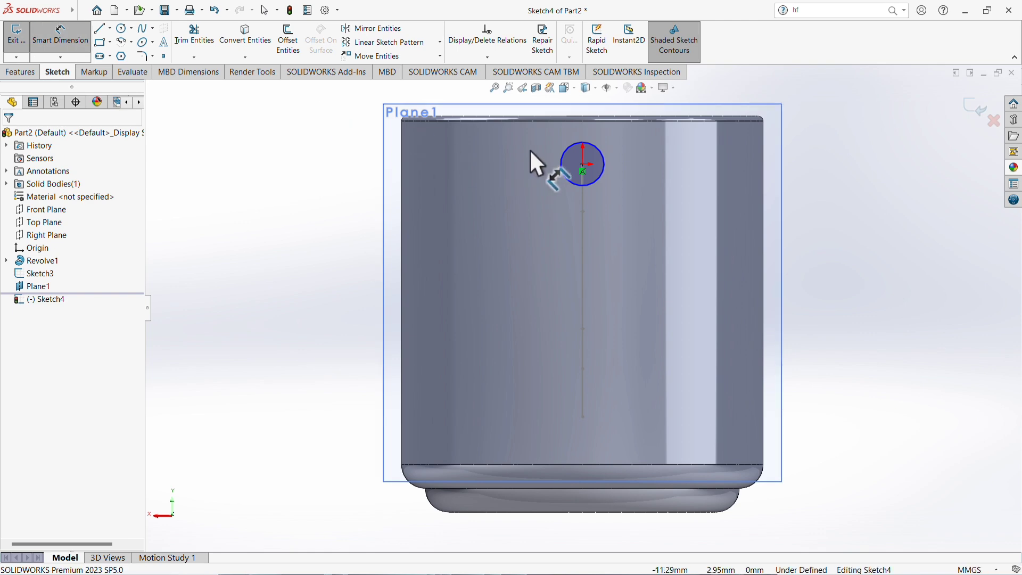
left_click(561, 162)
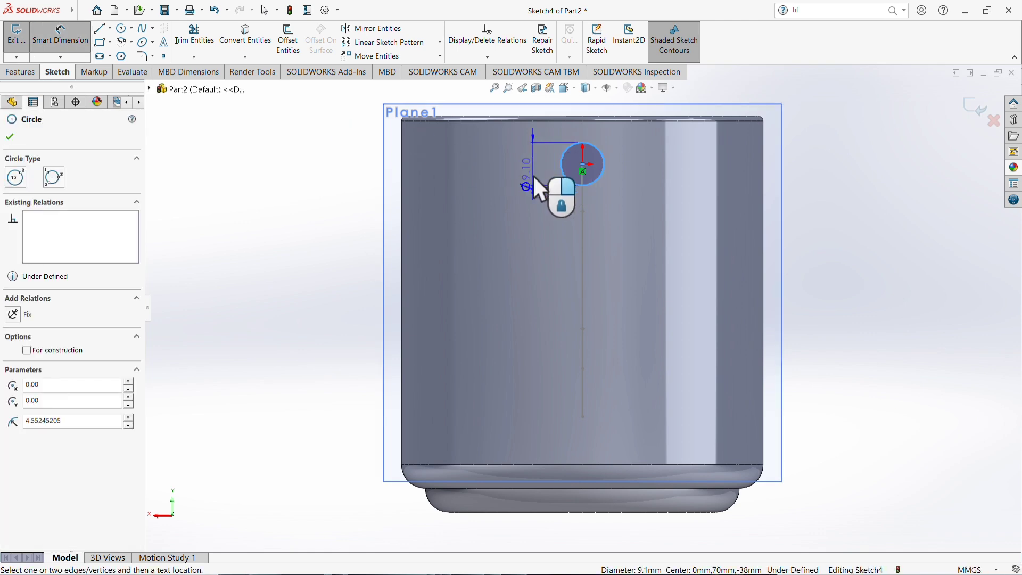
left_click(533, 177)
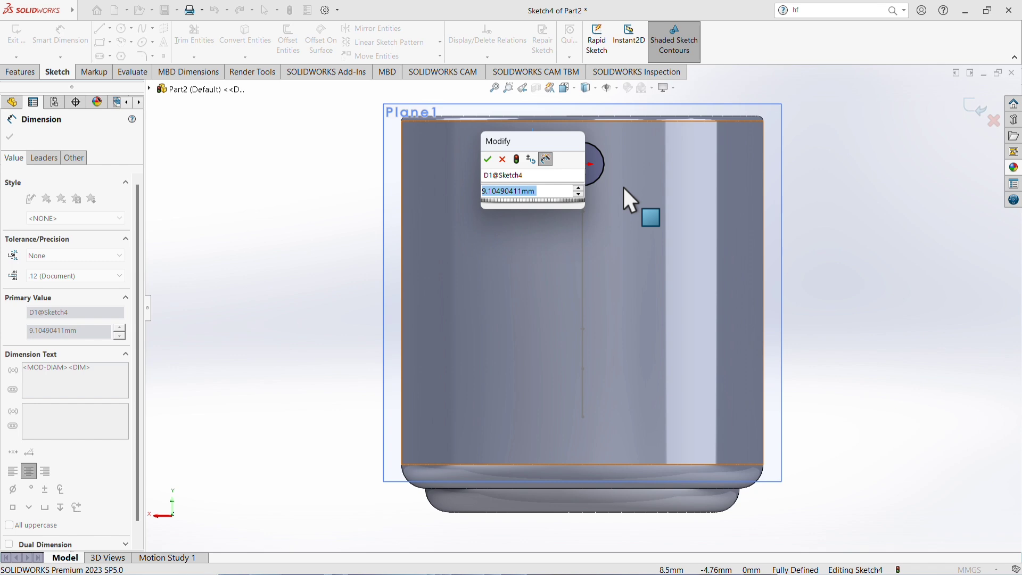
type("10")
key("Return")
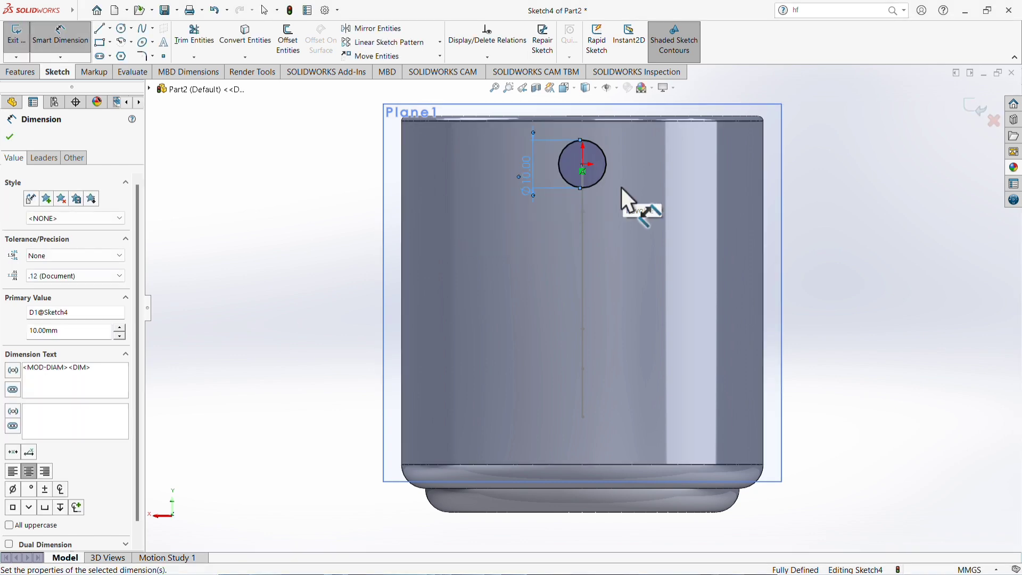
left_click(9, 137)
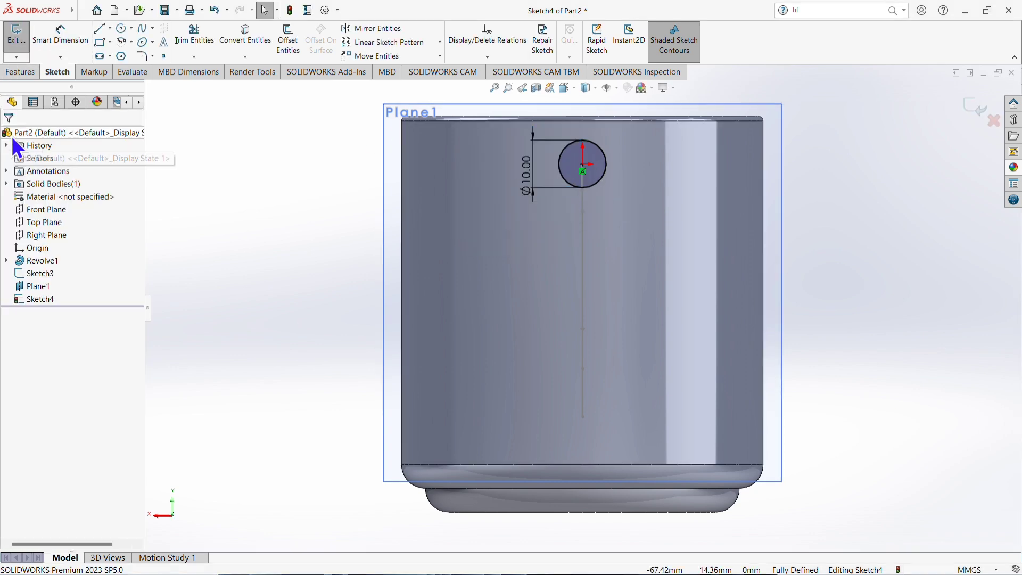
left_click(979, 109)
Start a Swept Boss/Base with the circle sketch as its profile, viewing the mug in dimetric orientation.
left_click(567, 89)
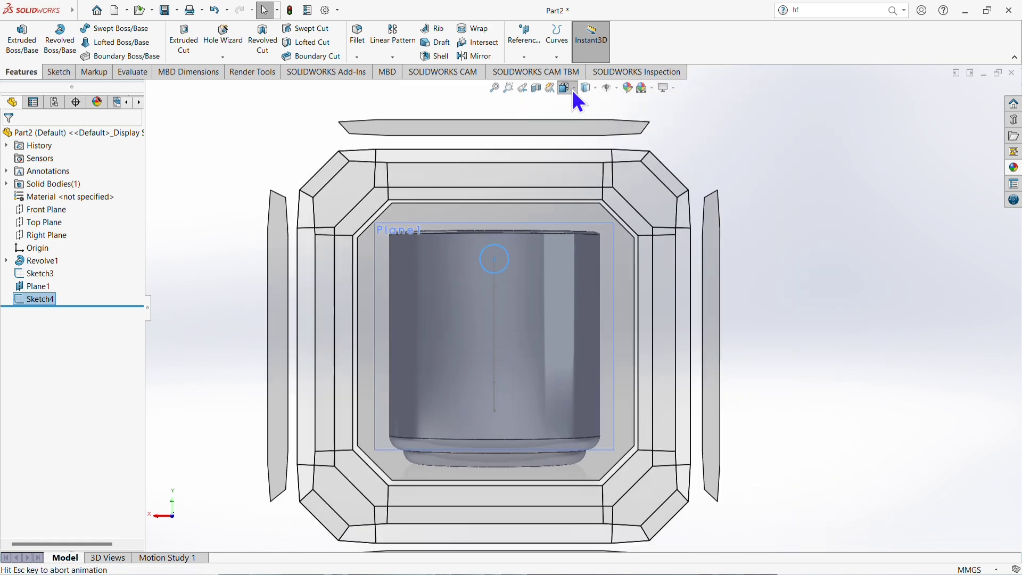
left_click(573, 89)
left_click(612, 126)
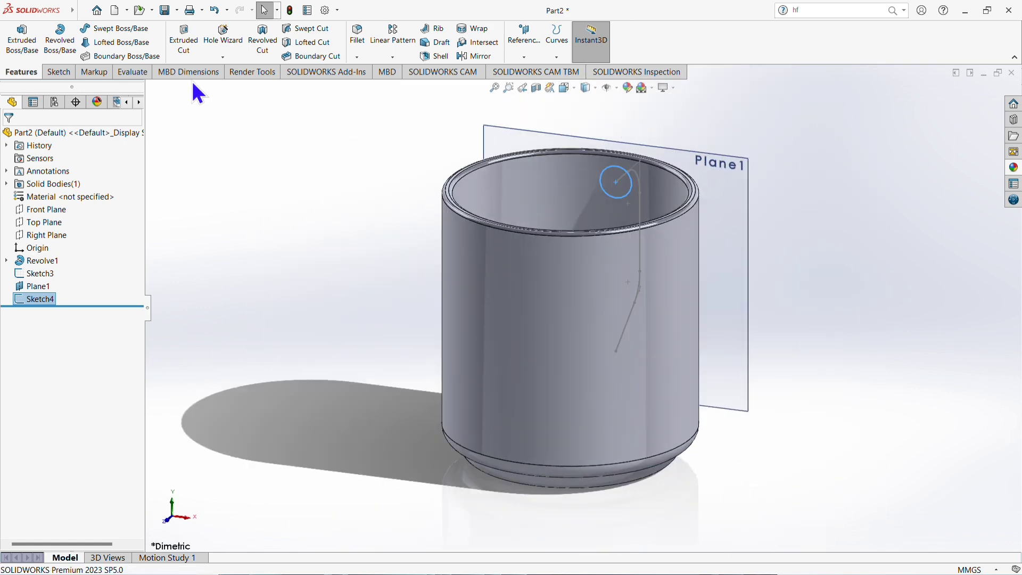
left_click(128, 31)
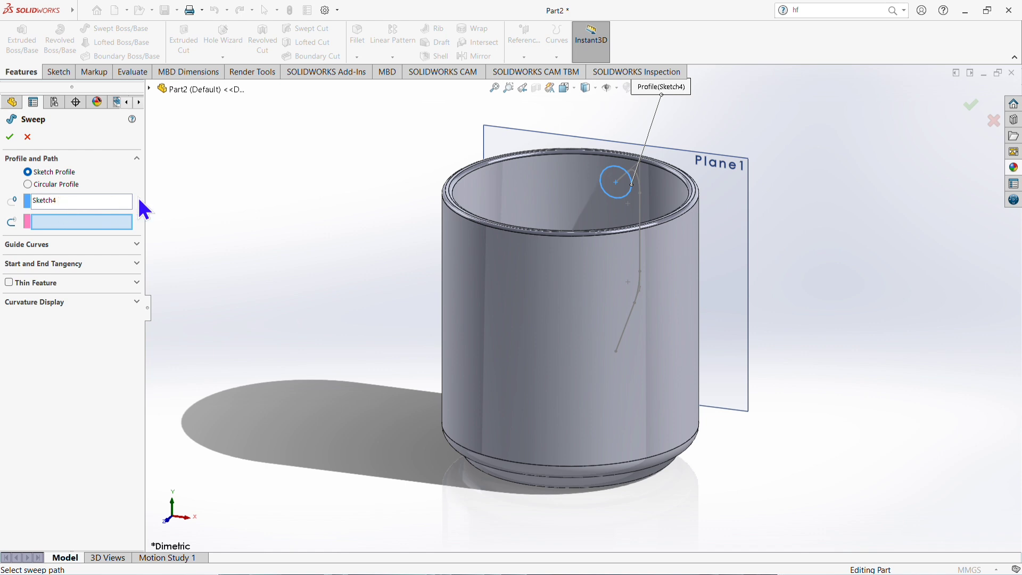
left_click(611, 168)
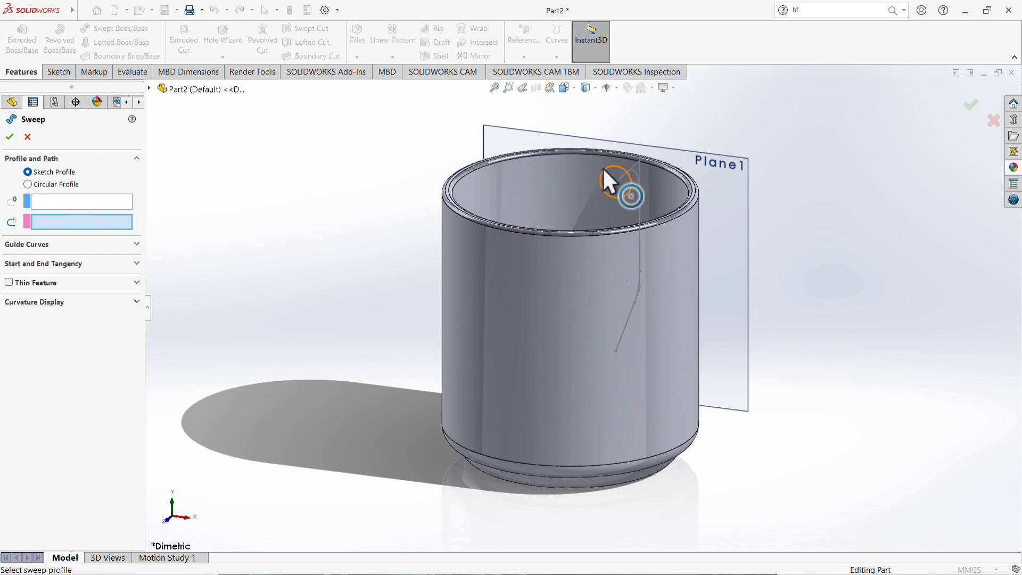
left_click(610, 169)
left_click(86, 200)
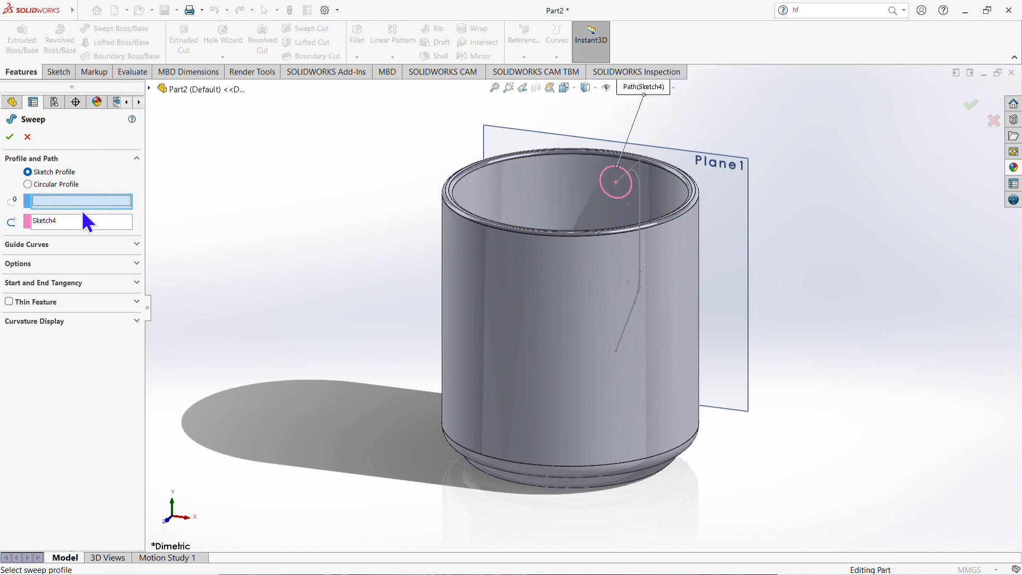
left_click(80, 219)
right_click(80, 220)
left_click(128, 226)
left_click(94, 204)
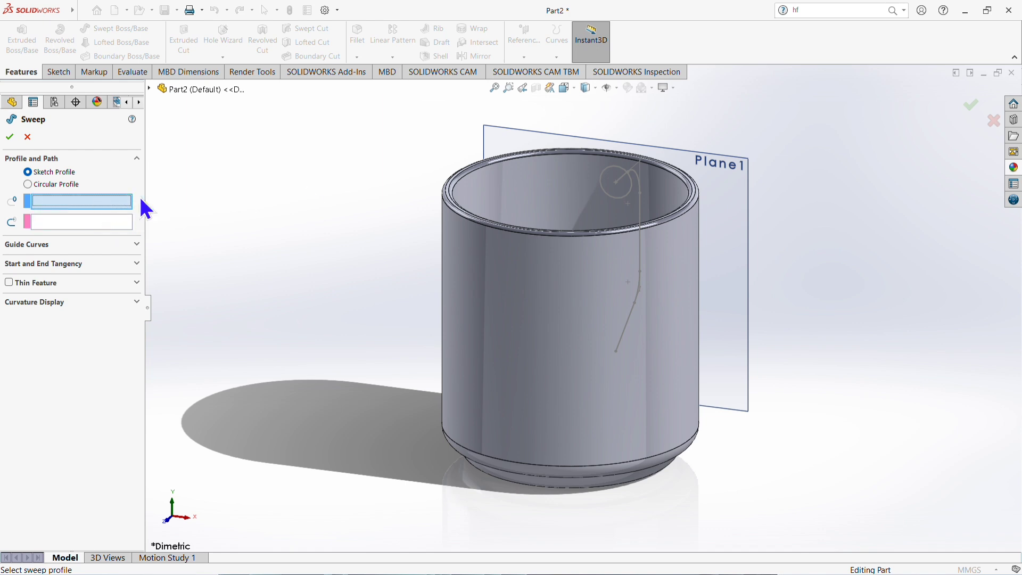
Sweep the circle sketch along the handle path with Merge tangent faces and Align with end faces enabled.
left_click(605, 172)
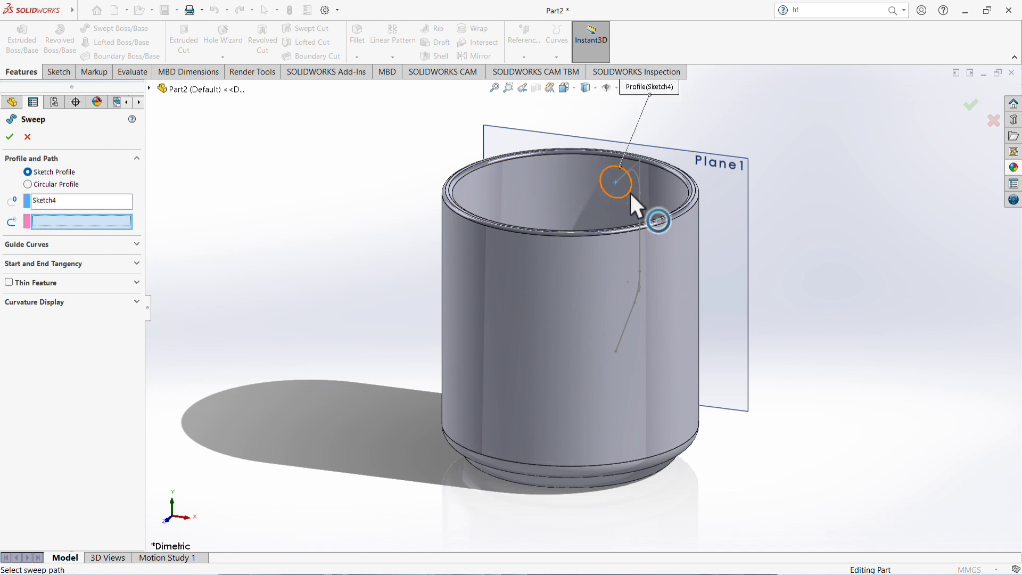
left_click(618, 177)
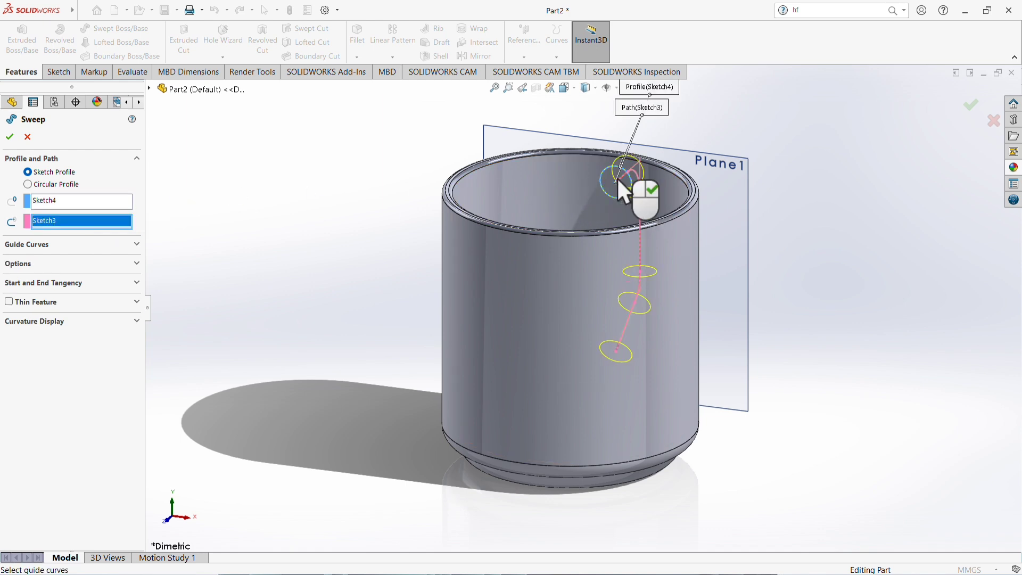
left_click(139, 266)
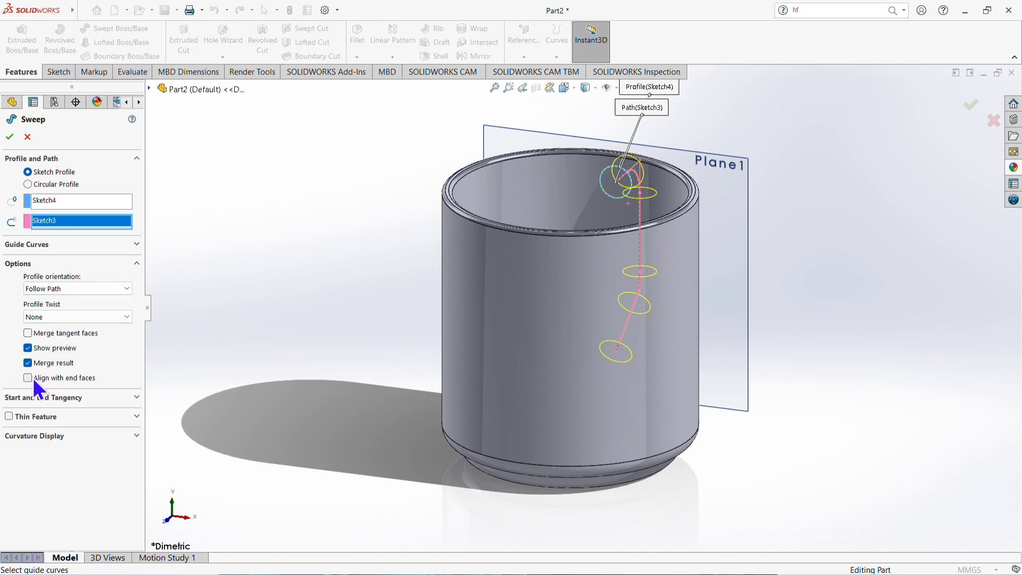
left_click(27, 332)
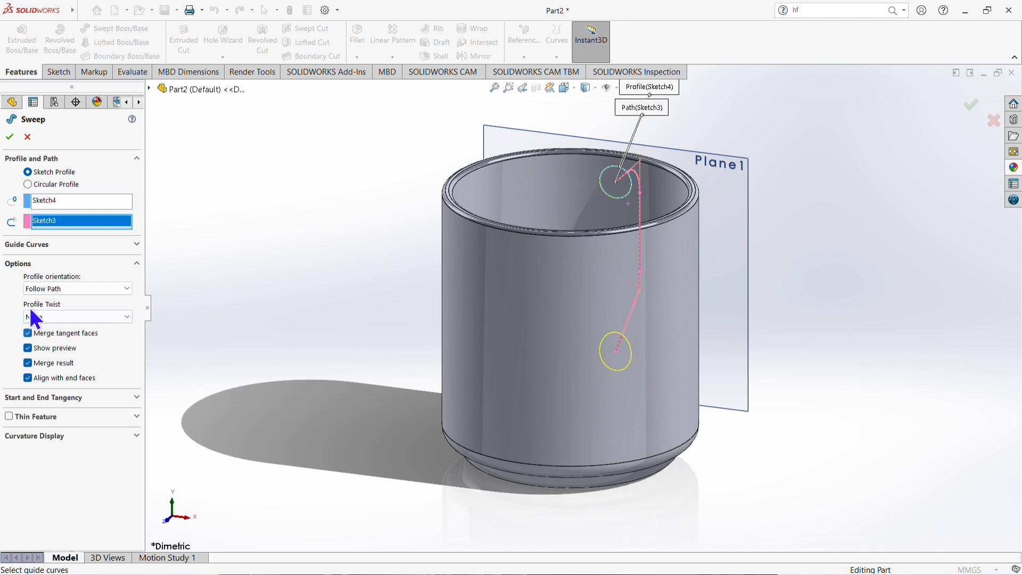
left_click(10, 137)
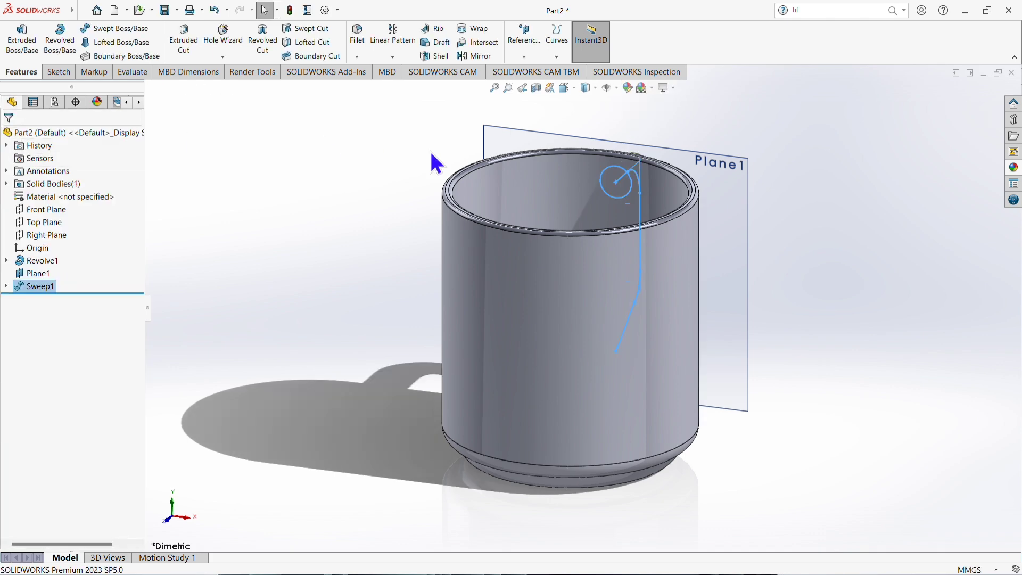
Hide the tangent reference plane and orbit the mug to show its handle from the side.
middle_click_drag(868, 245, 787, 343)
left_click(43, 274)
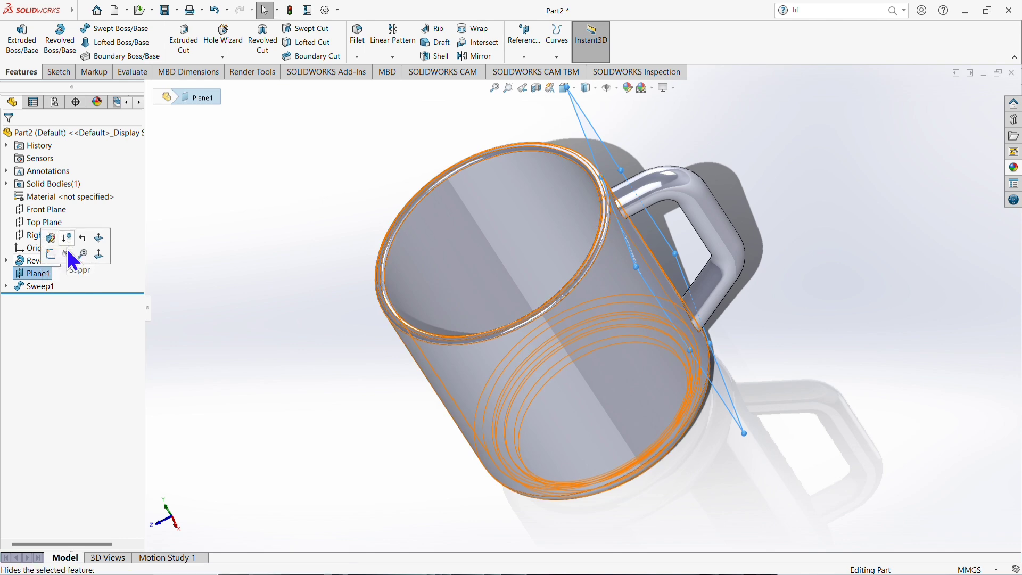
key("Escape")
middle_click_drag(520, 333, 408, 351)
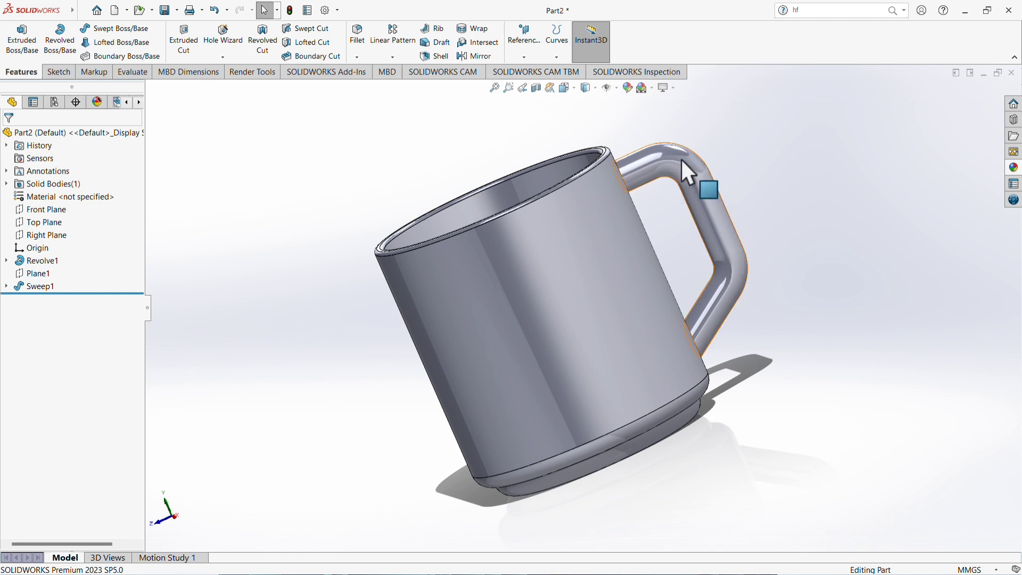
Try to apply the clear glass appearance from the Glass category to the revolved cup feature.
left_click(1014, 168)
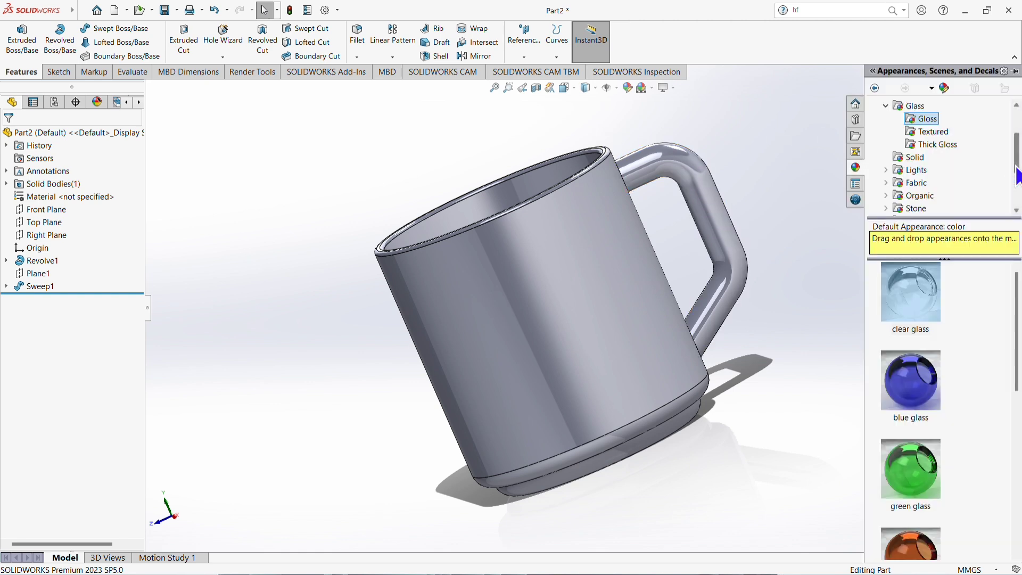
left_click(885, 106)
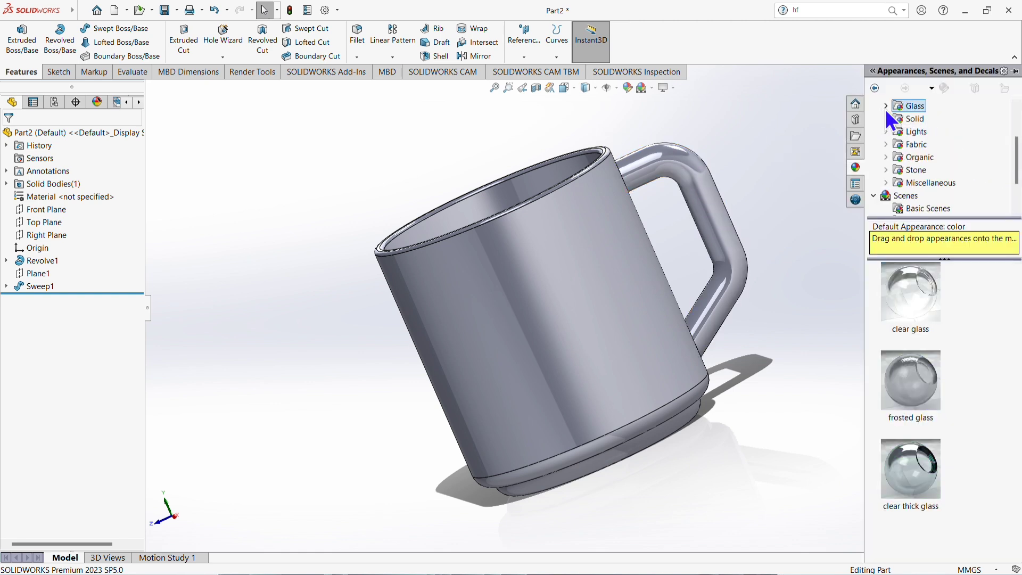
left_click(885, 107)
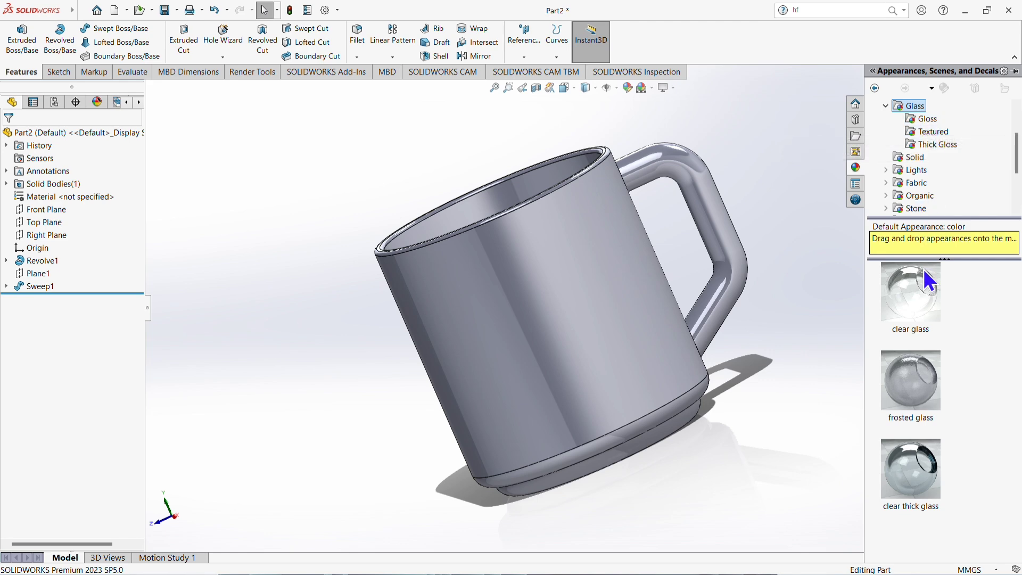
left_click(917, 295)
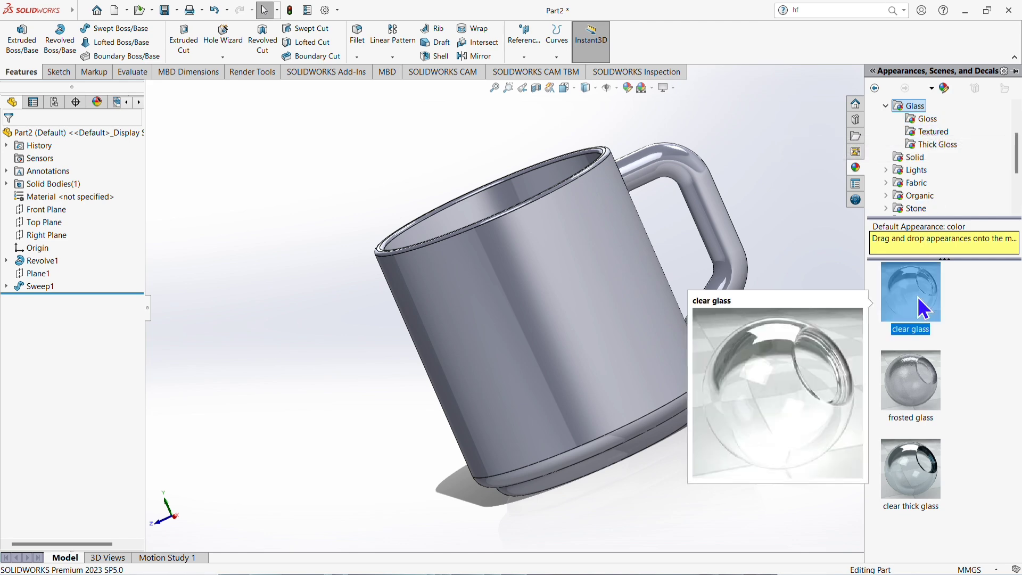
left_click_drag(919, 299, 51, 263)
Apply the clear glass appearance from the Gloss category of Glass to the whole part.
right_click(51, 260)
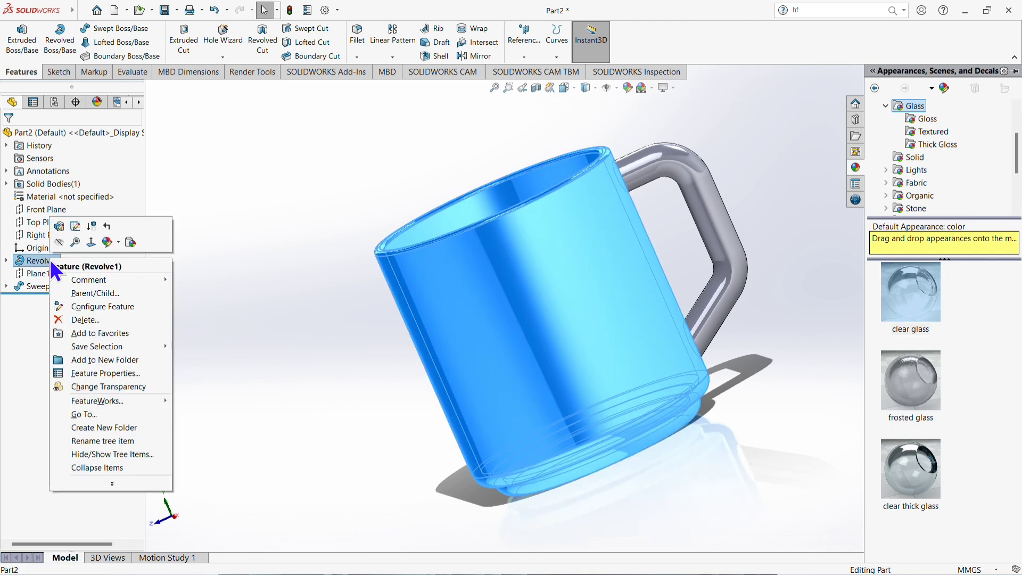
left_click(120, 243)
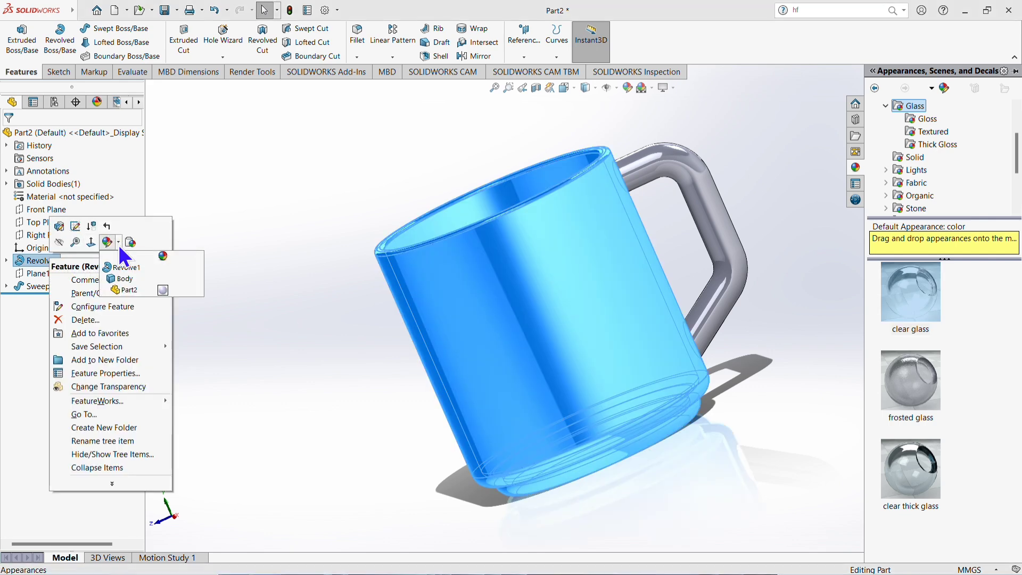
left_click(127, 289)
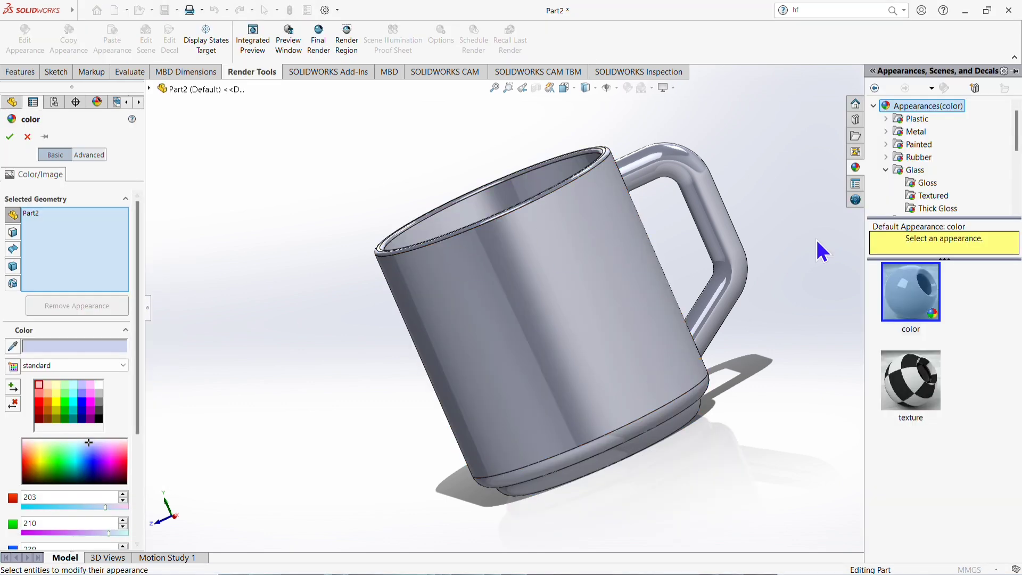
left_click(930, 183)
left_click(918, 295)
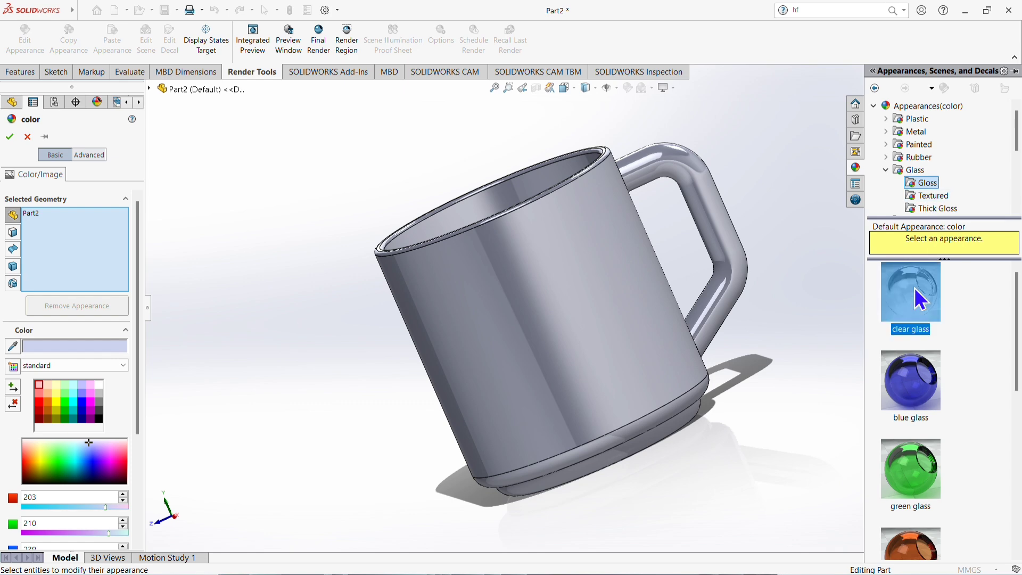
left_click(9, 137)
Set the mug's view to the dimetric orientation.
left_click(571, 88)
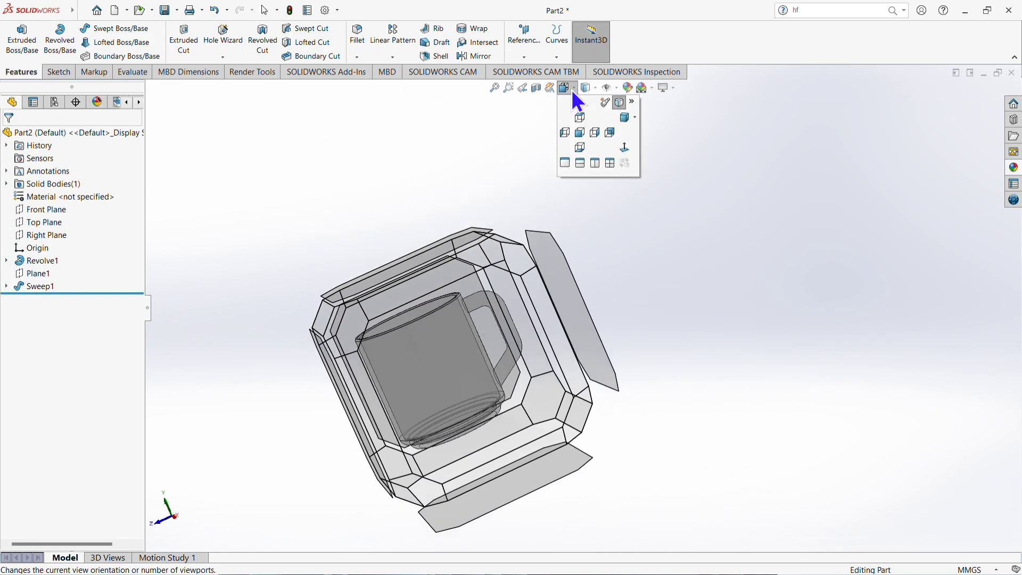
left_click(567, 87)
left_click(621, 126)
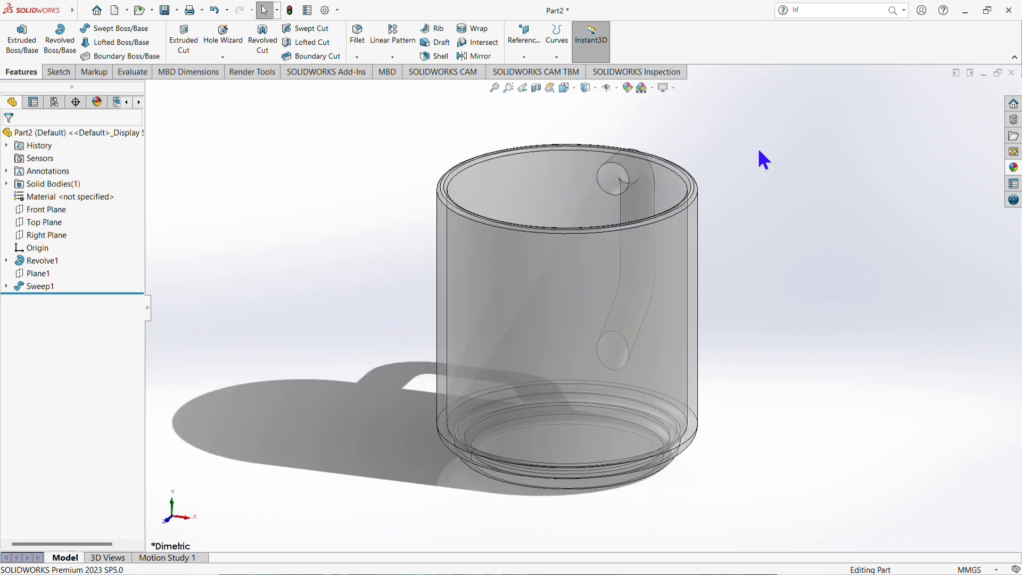
Reload the PhotoView 360 add-in and run a final render of the glass mug.
left_click(344, 72)
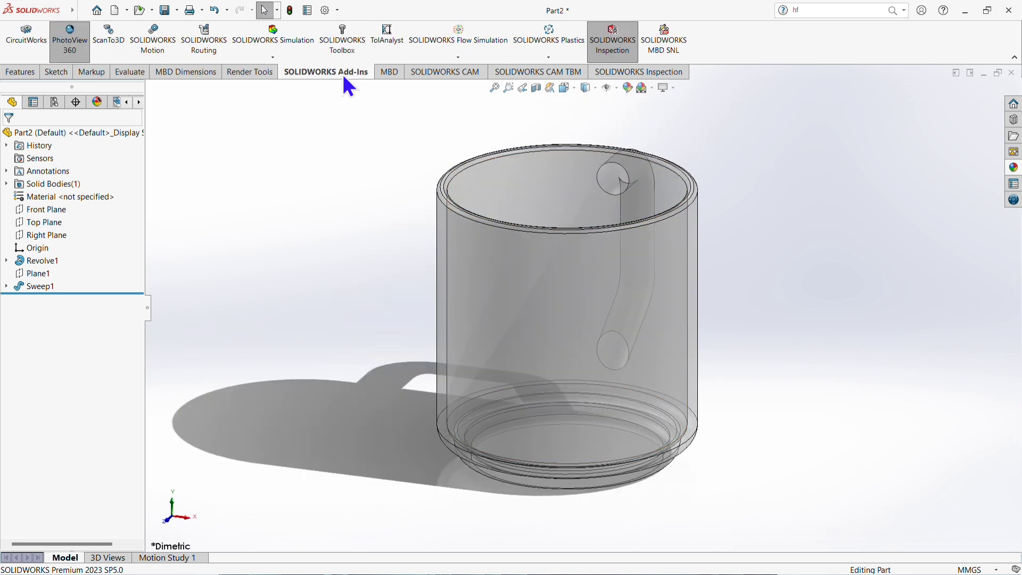
left_click(80, 46)
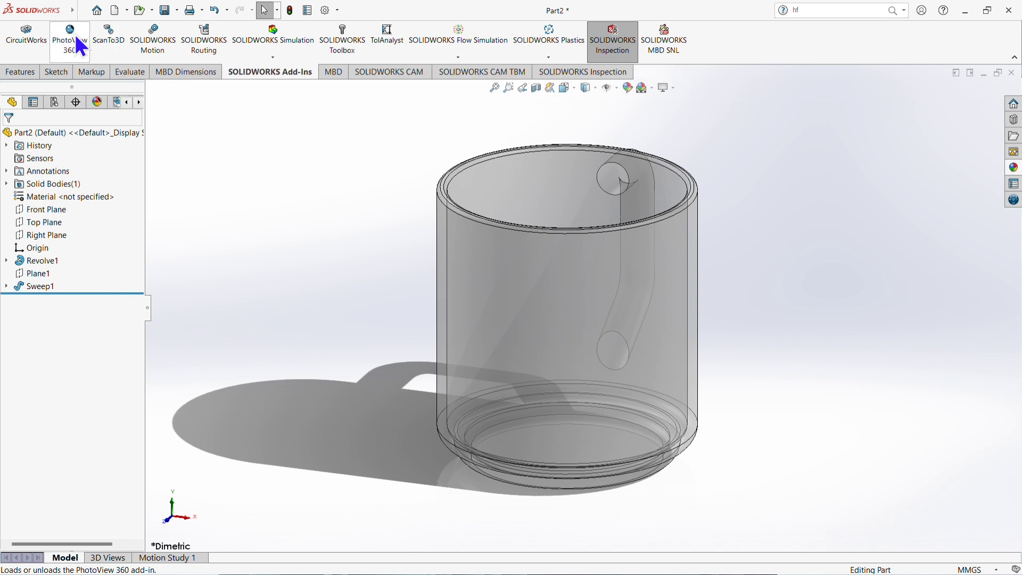
left_click(79, 46)
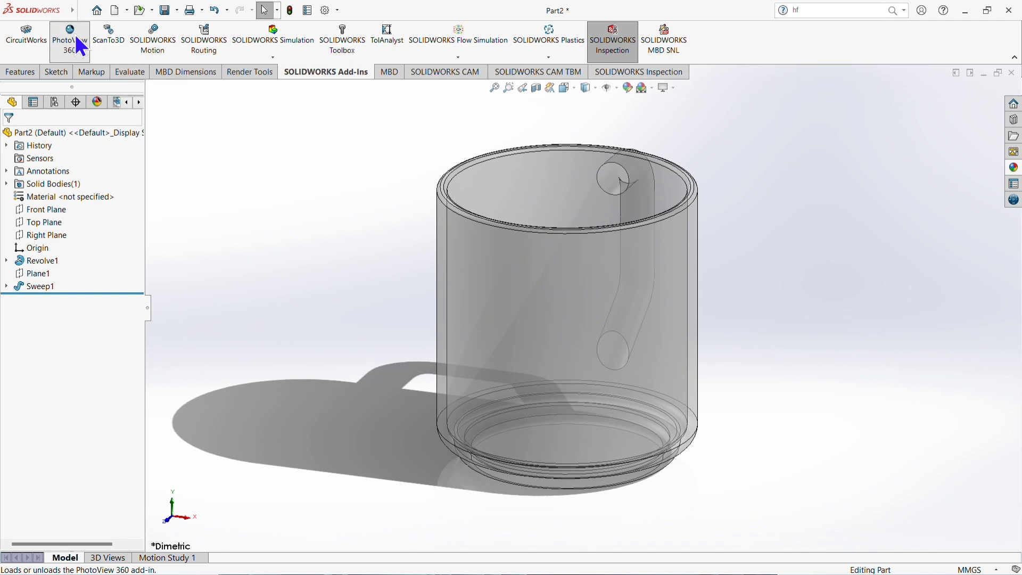
left_click(246, 74)
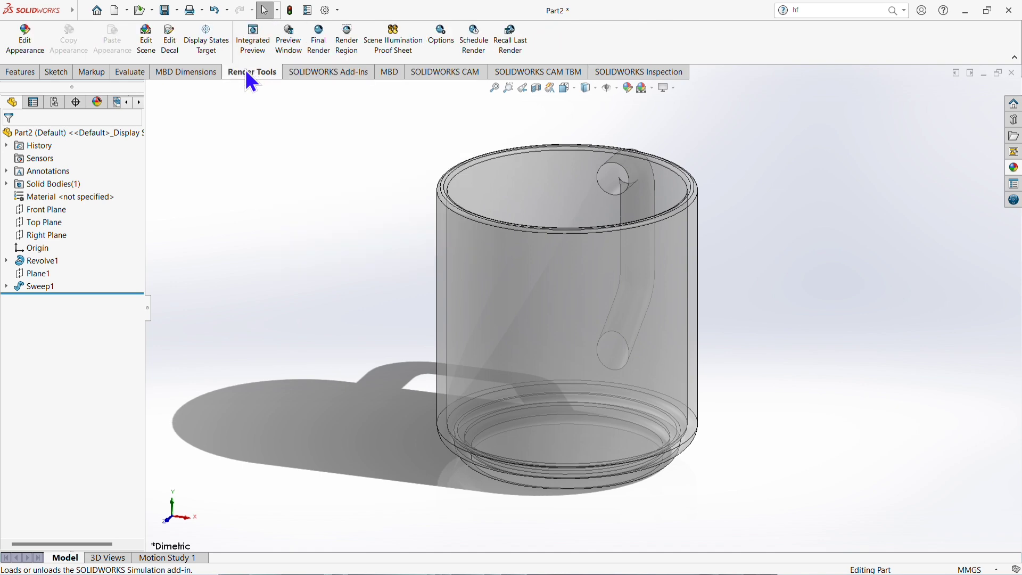
left_click(315, 41)
left_click(413, 285)
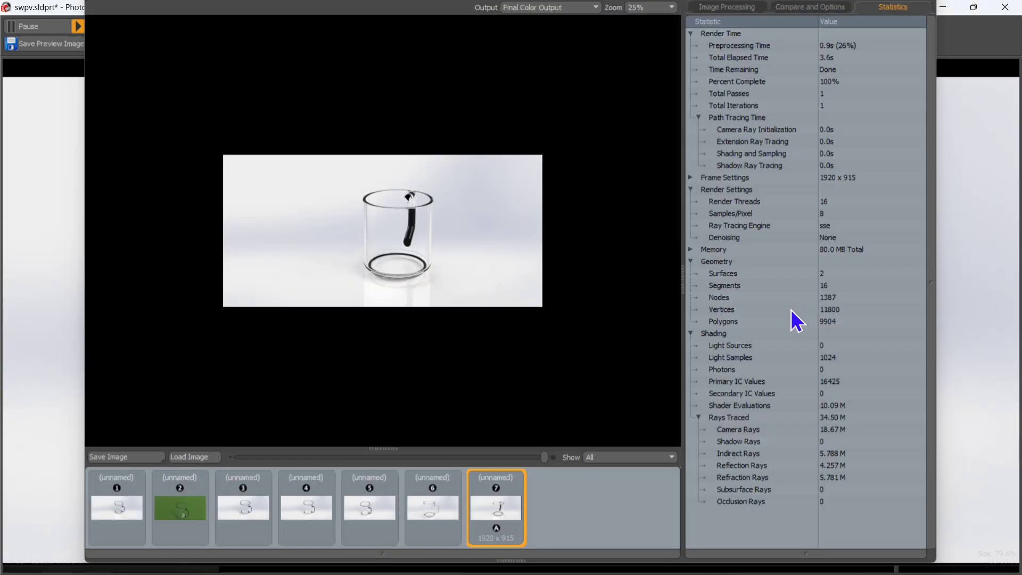
Inspect the new render at 100% zoom, and compare it with the earlier render number 6, centring the mug in each.
left_click(649, 8)
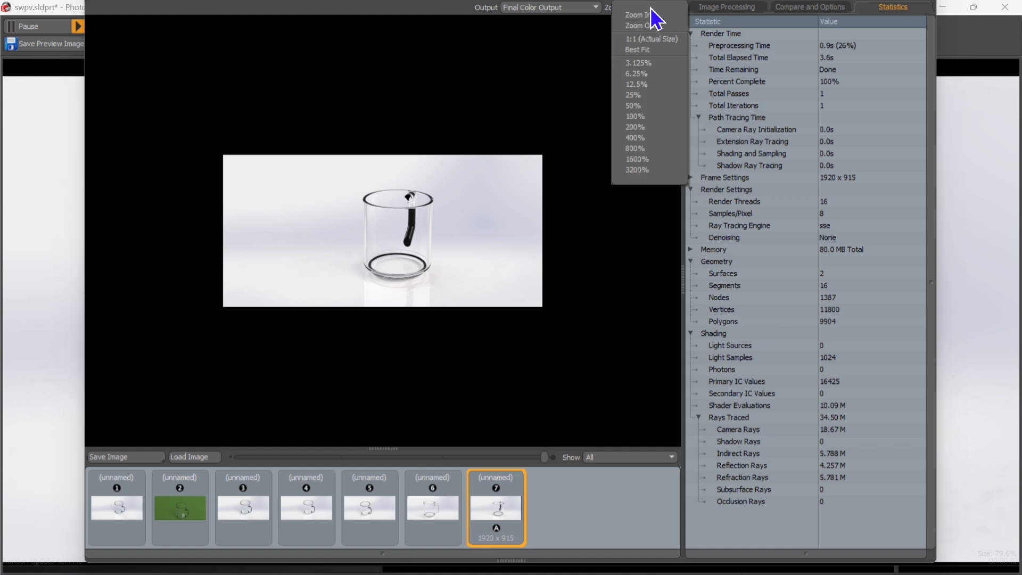
left_click(655, 49)
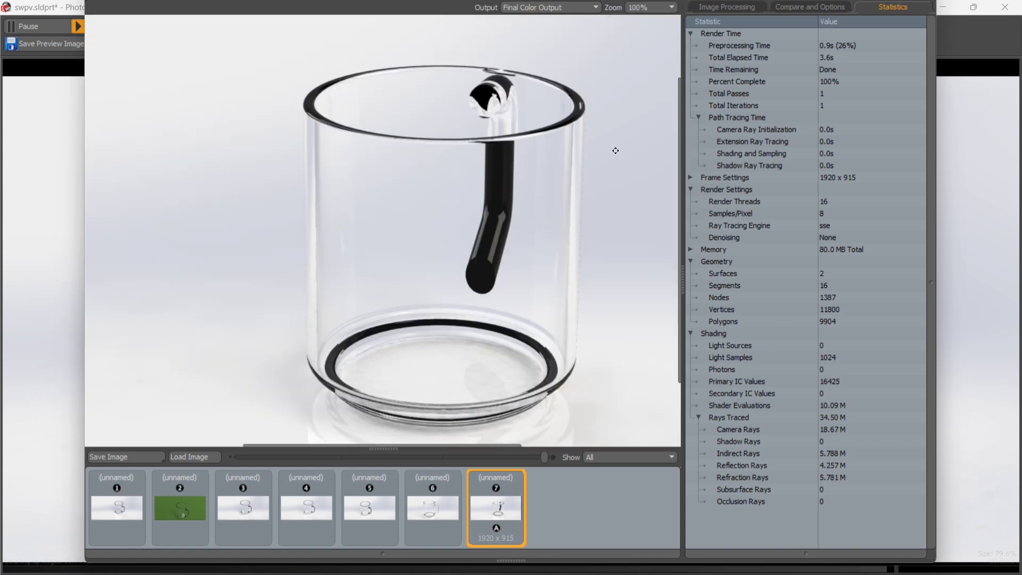
left_click_drag(612, 151, 447, 174)
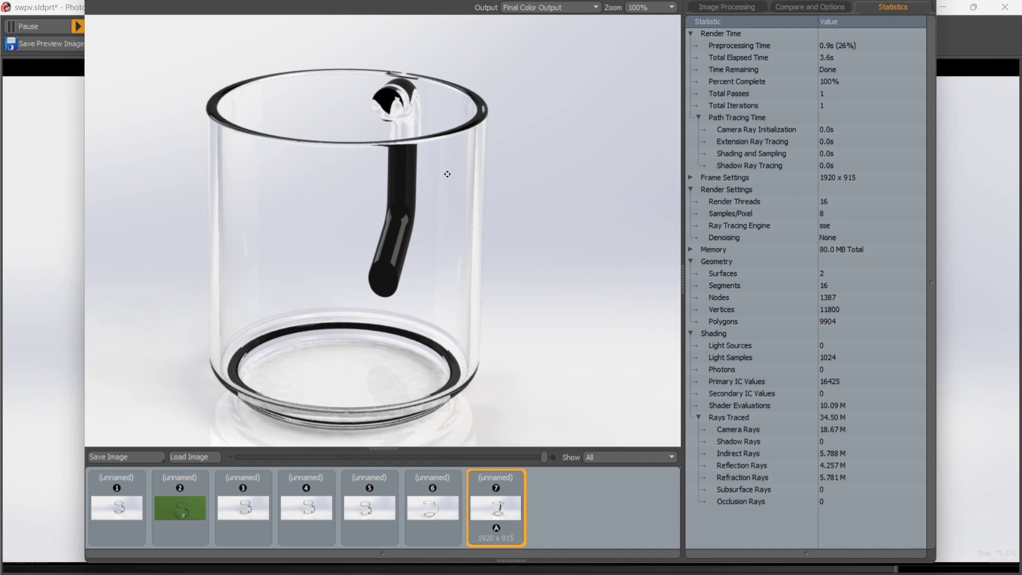
left_click(438, 520)
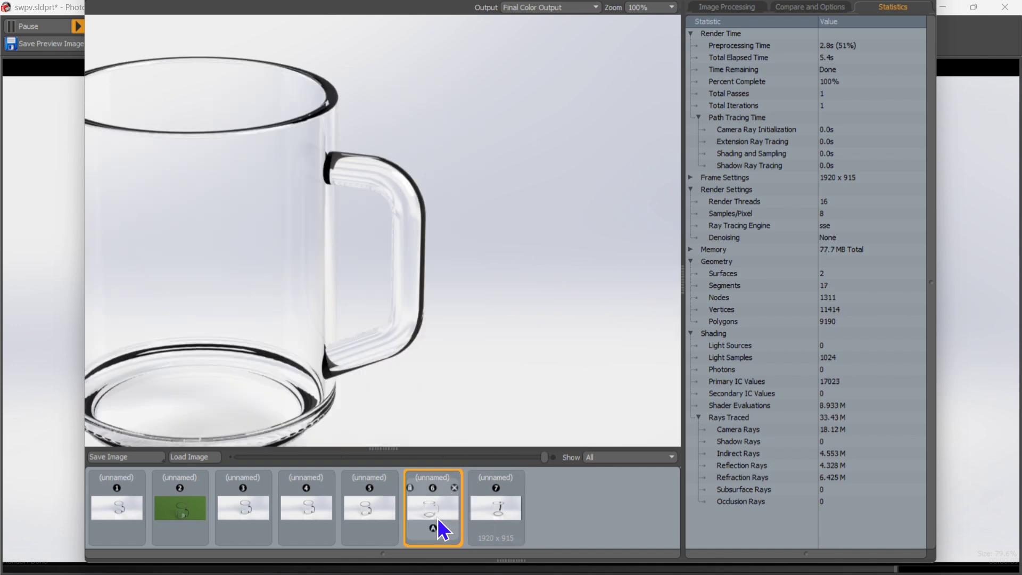
left_click_drag(293, 283, 435, 249)
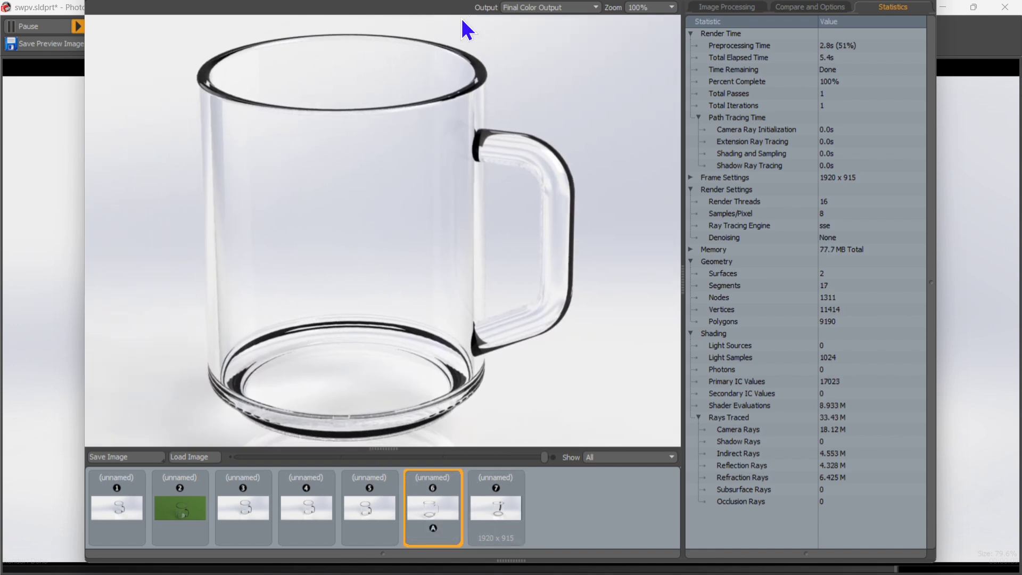